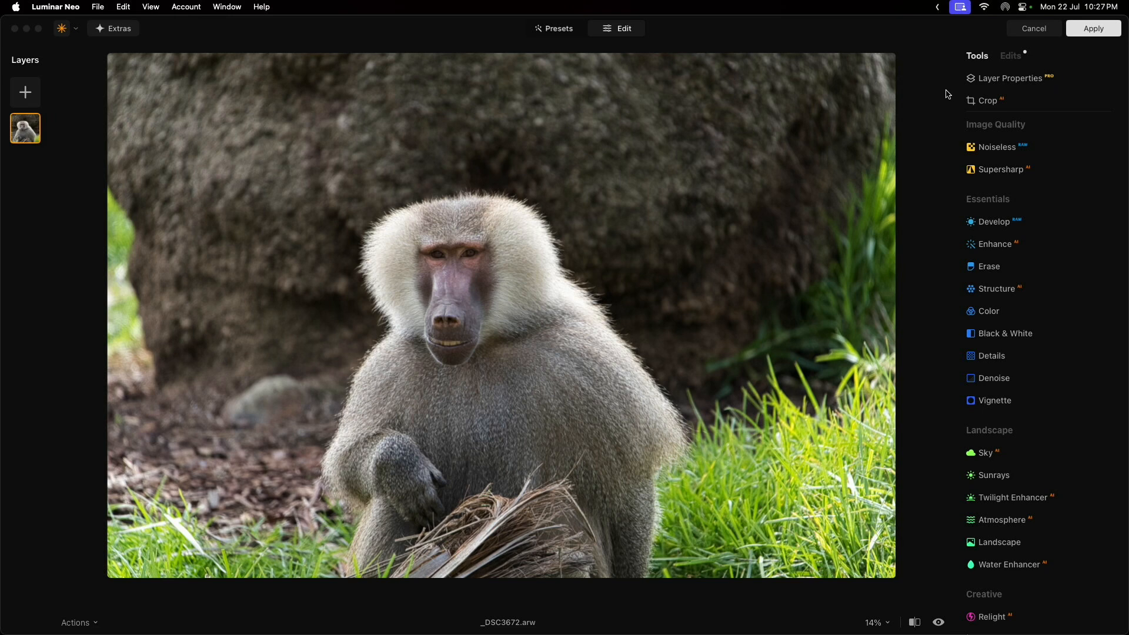
- Crop the photo in its original ratio, trimming the upper and left areas around the baboon, and apply the crop
{"action": "left_click", "coordinate": [989, 101]}
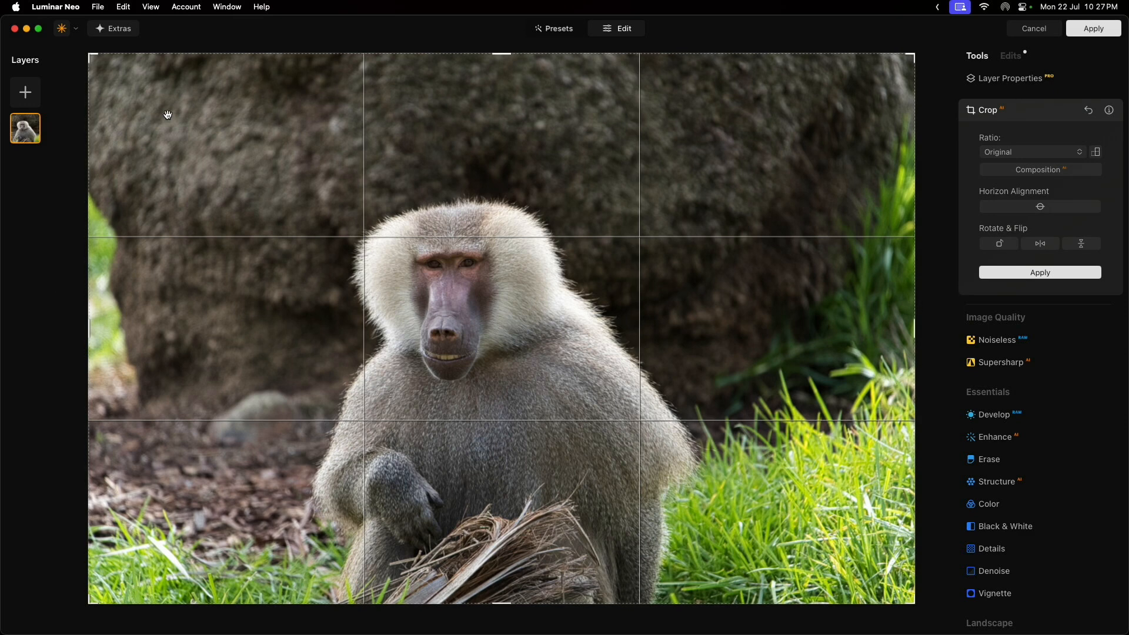
{"action": "left_click_drag", "start_coordinate": [81, 55], "coordinate": [194, 121]}
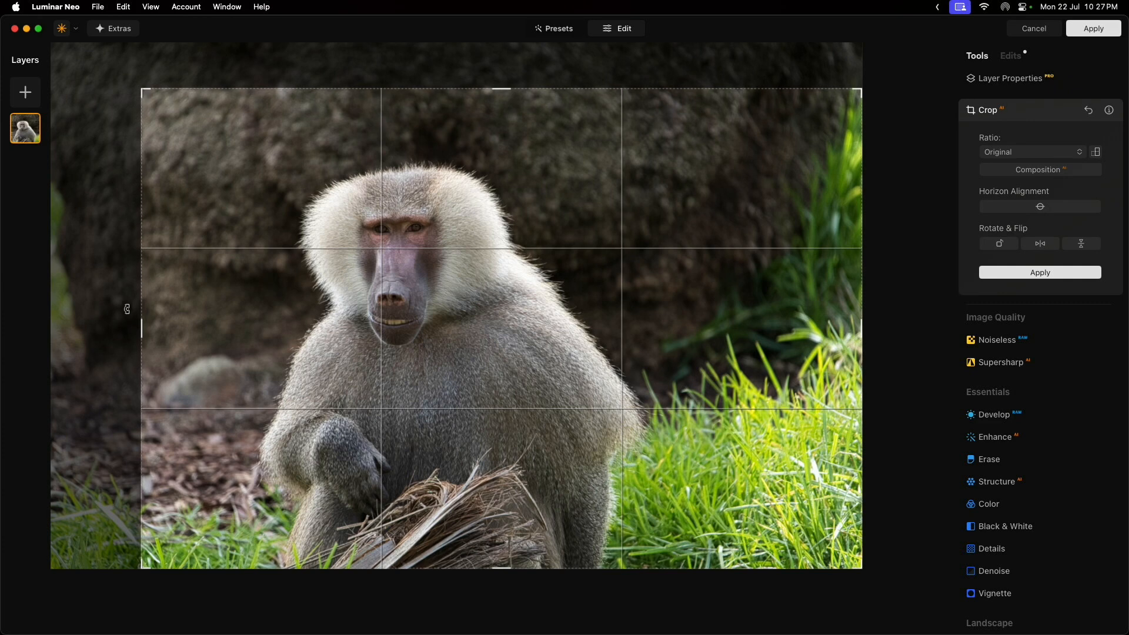
{"action": "left_click_drag", "start_coordinate": [140, 330], "coordinate": [123, 373]}
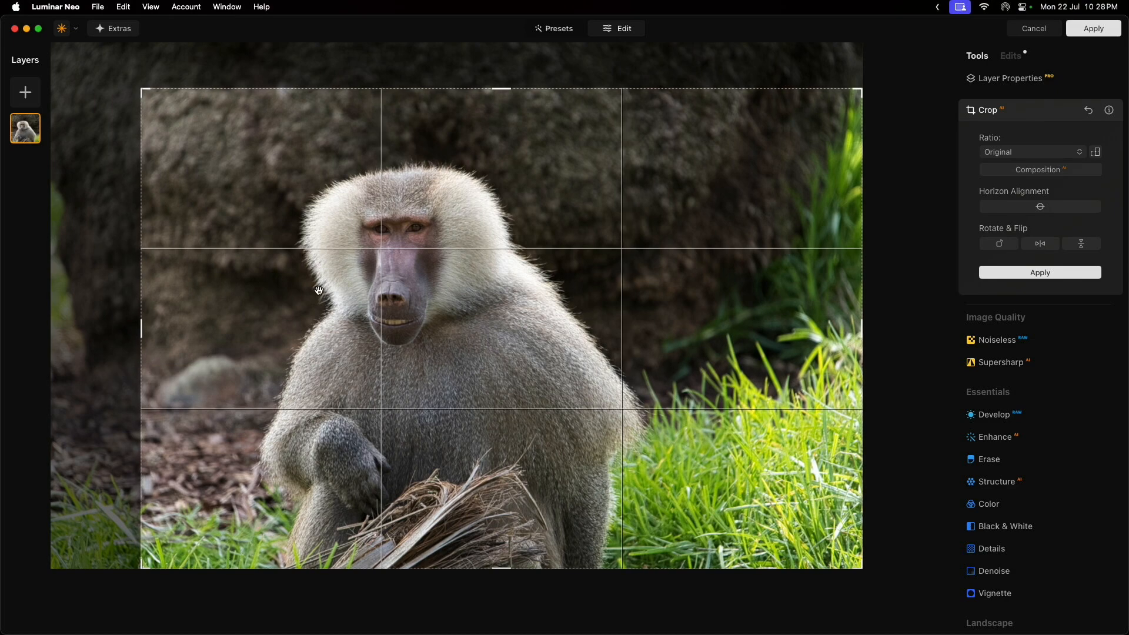
{"action": "key", "text": "Return"}
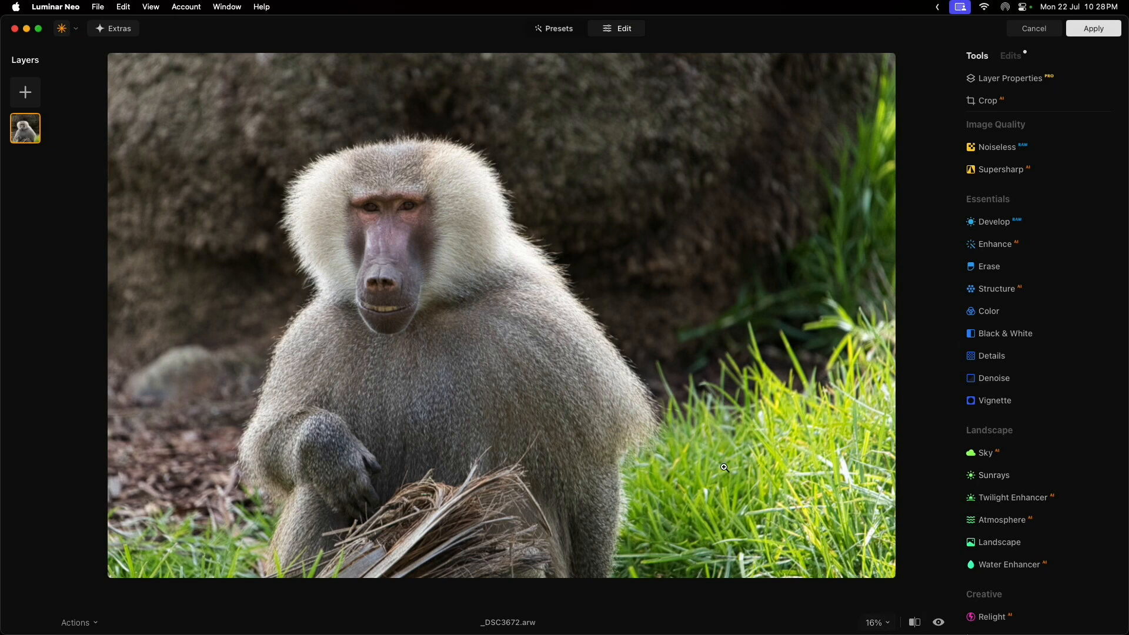
- Reduce noise with Noiseless at Low strength and compare the baboon's face before and after at 100% magnification
{"action": "left_click", "coordinate": [372, 203]}
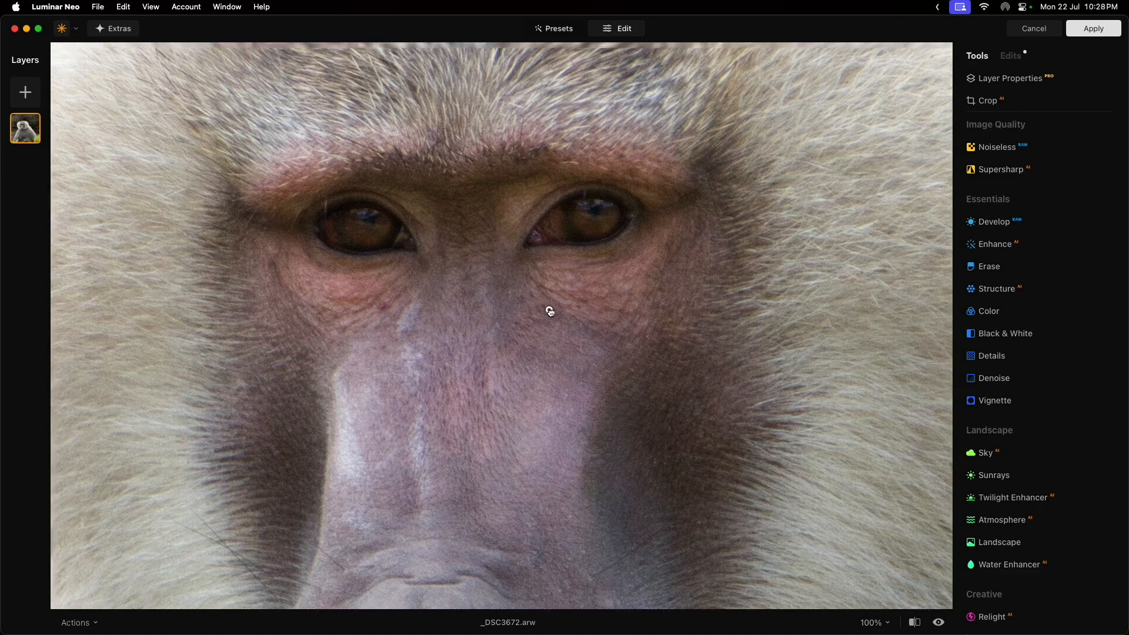
{"action": "left_click_drag", "start_coordinate": [544, 310], "coordinate": [570, 345]}
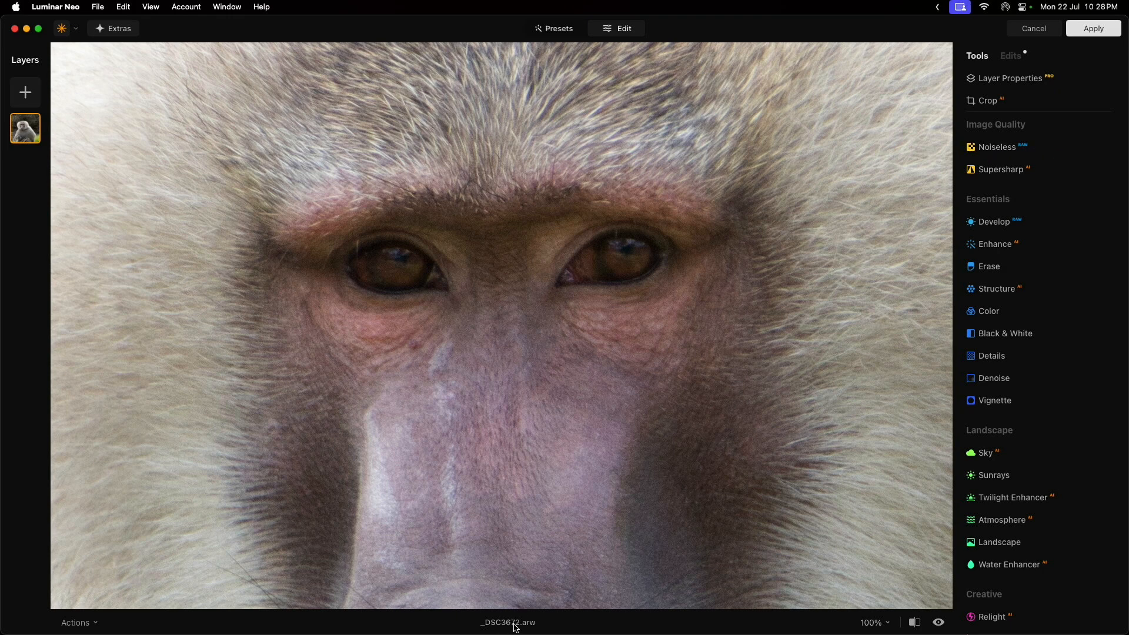
{"action": "left_click", "coordinate": [991, 150]}
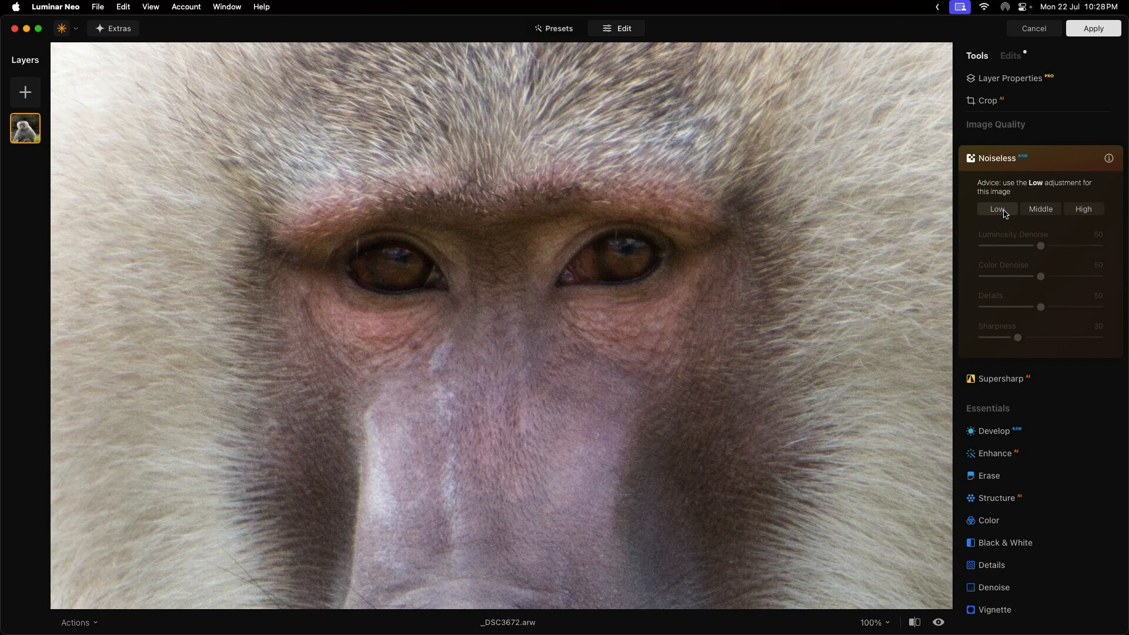
{"action": "left_click", "coordinate": [998, 209]}
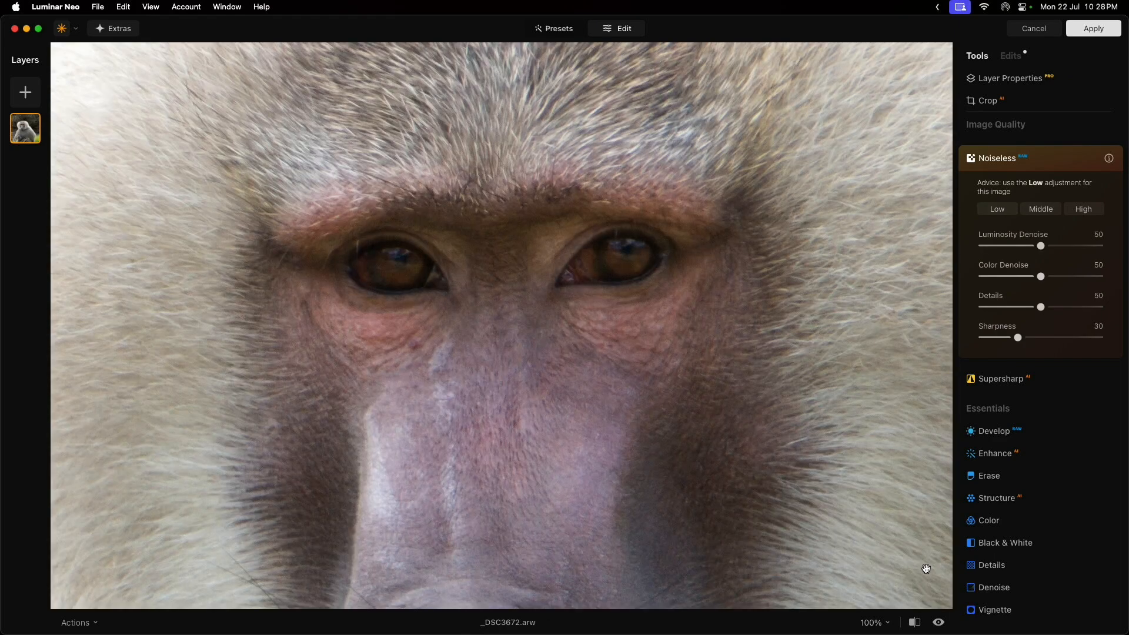
{"action": "left_click", "coordinate": [915, 621]}
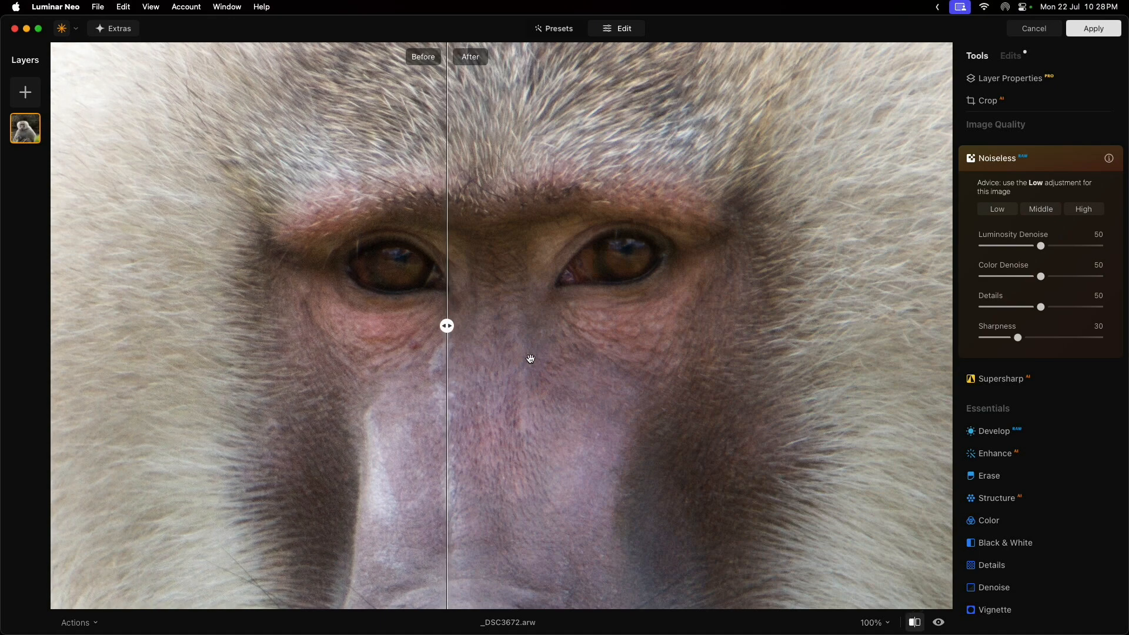
{"action": "left_click_drag", "start_coordinate": [447, 325], "coordinate": [481, 328]}
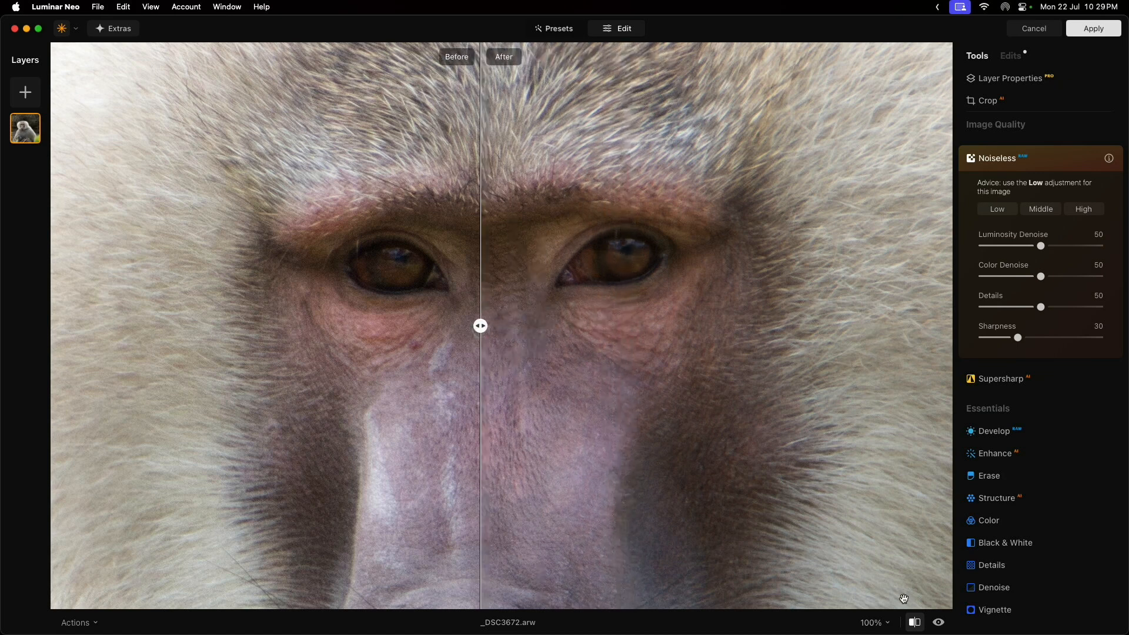
{"action": "left_click", "coordinate": [915, 622]}
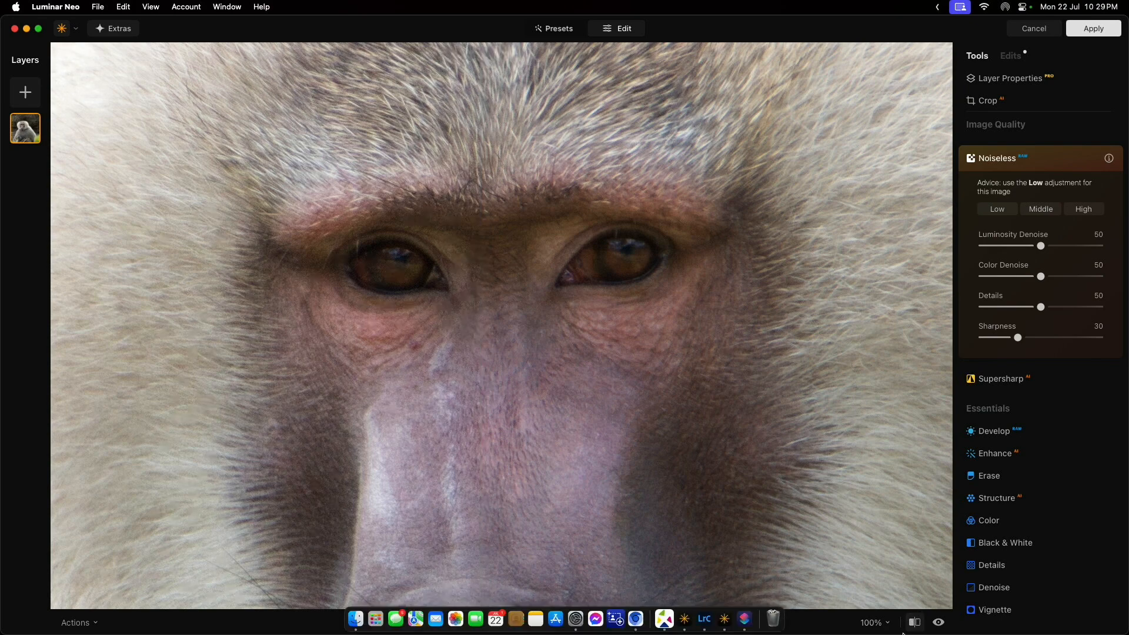
- Sharpen the whole photo with Supersharp in Universal mode at Low strength
{"action": "left_click", "coordinate": [875, 622]}
{"action": "left_click", "coordinate": [888, 497]}
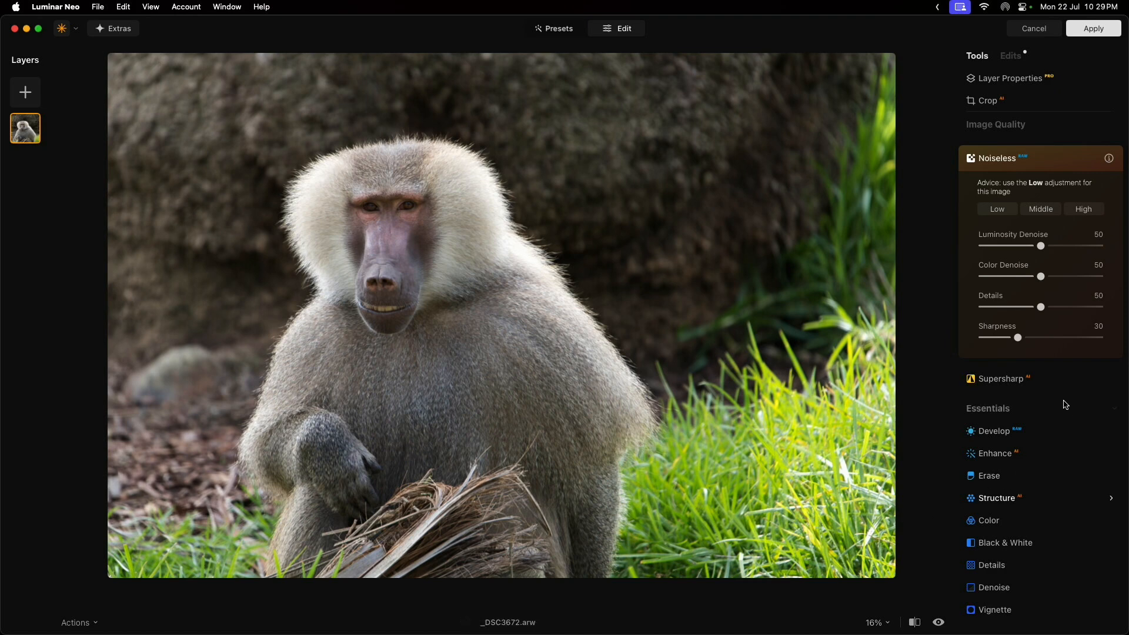
{"action": "left_click", "coordinate": [1001, 379]}
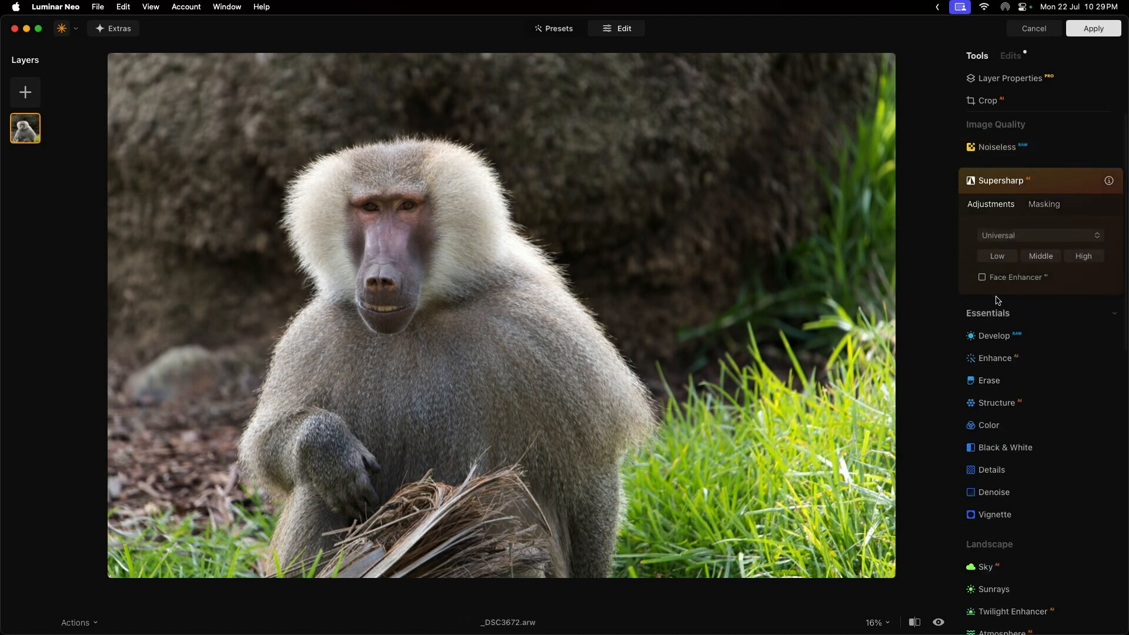
{"action": "left_click", "coordinate": [1001, 258]}
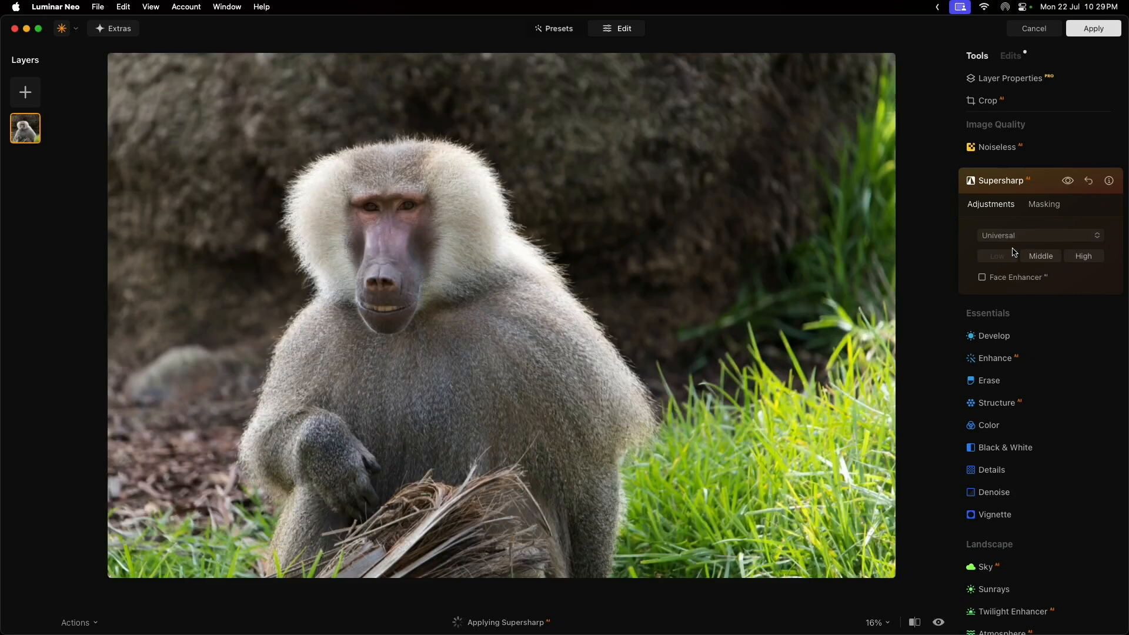
{"action": "left_click", "coordinate": [985, 192]}
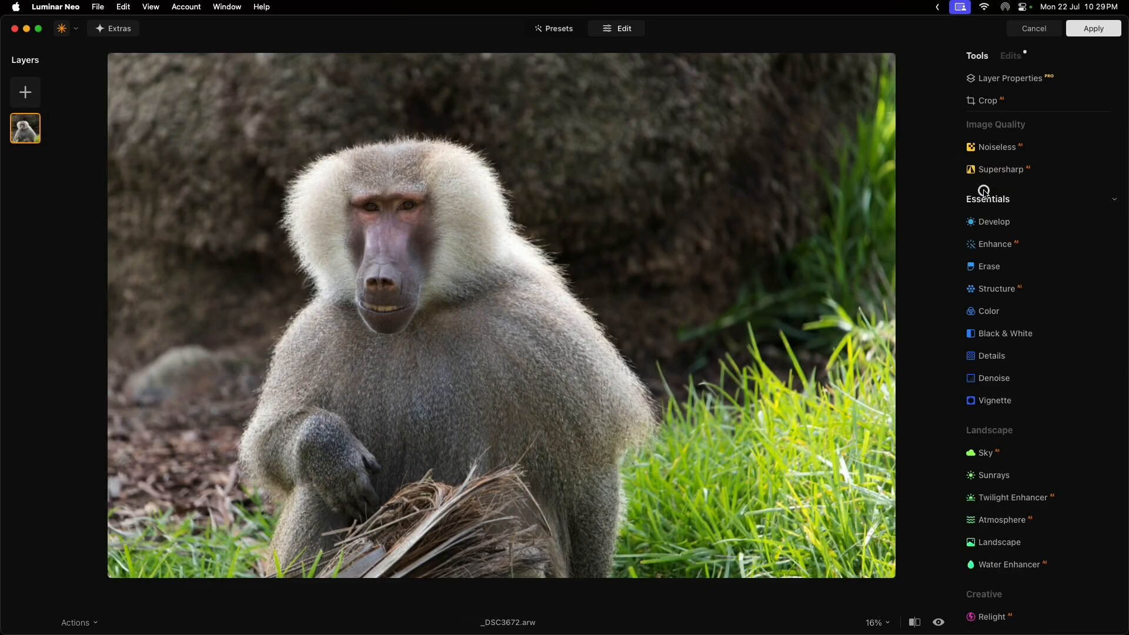
- Adjust the light in Develop, setting Highlights to -53, Shadows to 37 and Smart Contrast to 10
{"action": "left_click", "coordinate": [1005, 223]}
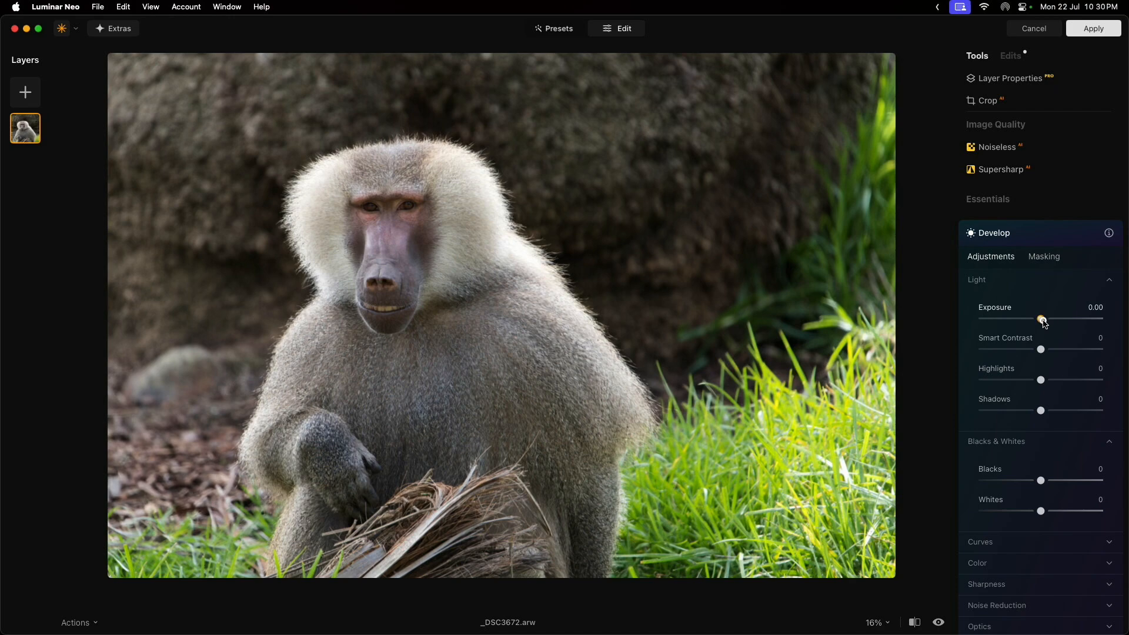
{"action": "left_click_drag", "start_coordinate": [1042, 323], "coordinate": [1040, 295]}
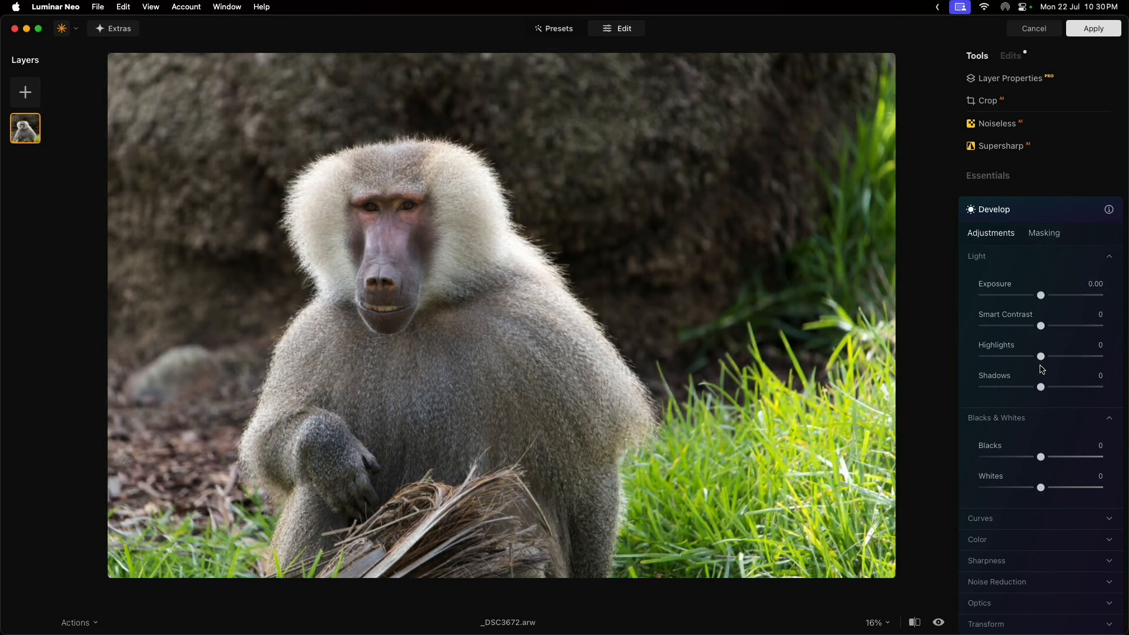
{"action": "left_click_drag", "start_coordinate": [1040, 356], "coordinate": [1063, 389]}
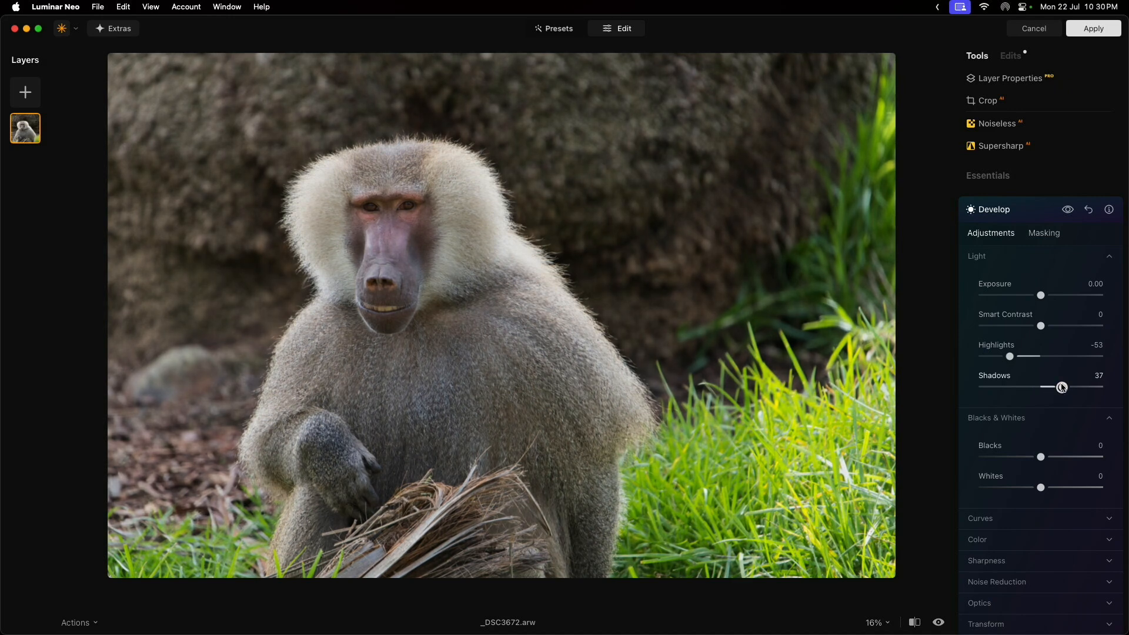
{"action": "left_click_drag", "start_coordinate": [1040, 325], "coordinate": [1048, 330]}
- Set the Vibrance to 29 in Develop's colour settings and close the tool
{"action": "left_click", "coordinate": [987, 540]}
{"action": "scroll", "coordinate": [985, 538], "scroll_direction": "down", "scroll_amount": 3}
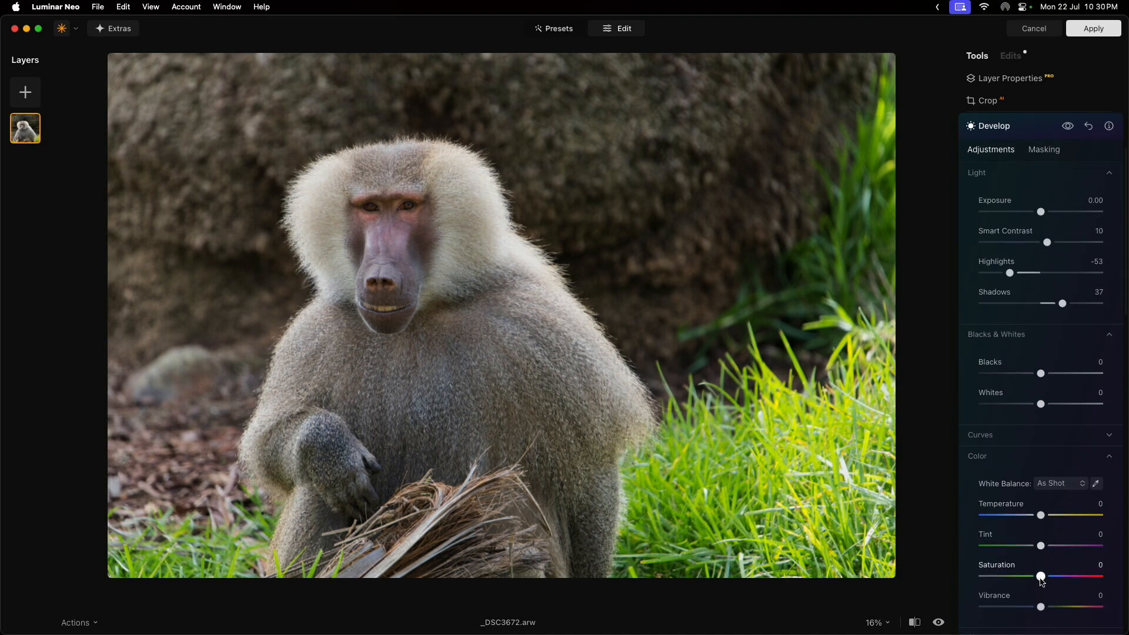
{"action": "left_click_drag", "start_coordinate": [1047, 607], "coordinate": [1063, 604]}
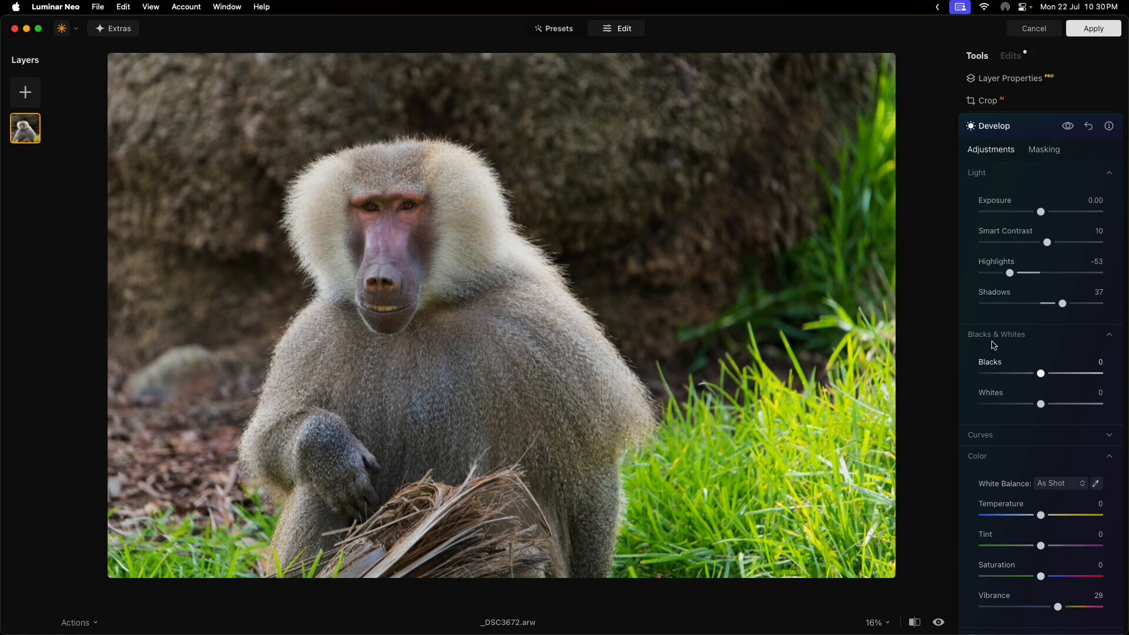
{"action": "left_click", "coordinate": [1002, 127]}
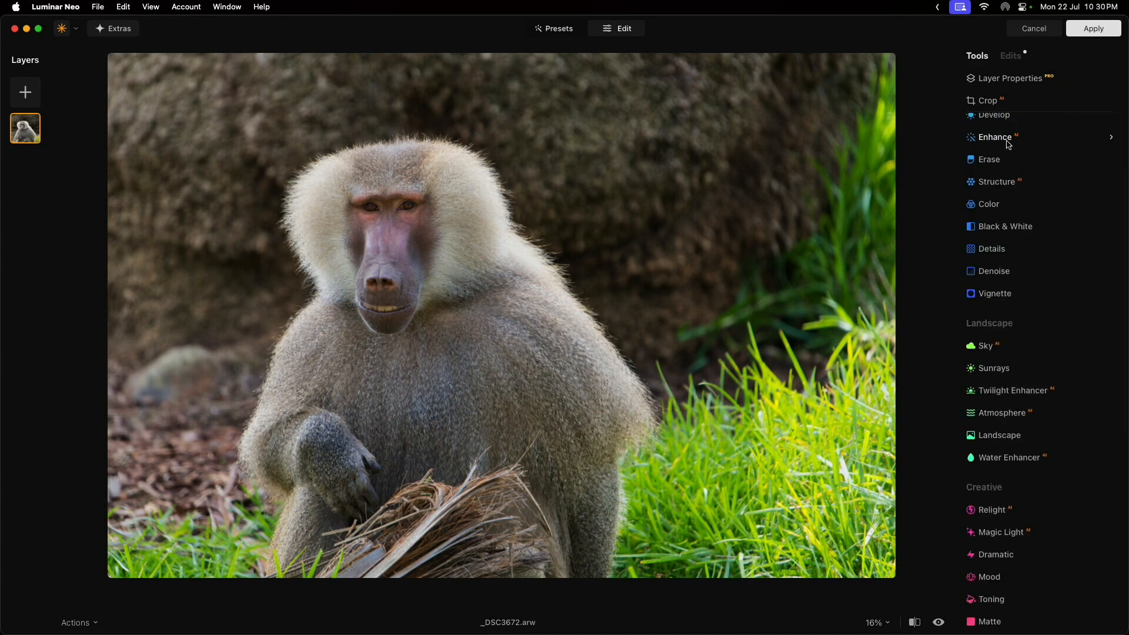
- Open the Enhance tool's adjustments
{"action": "scroll", "coordinate": [1039, 215], "scroll_direction": "up", "scroll_amount": 2}
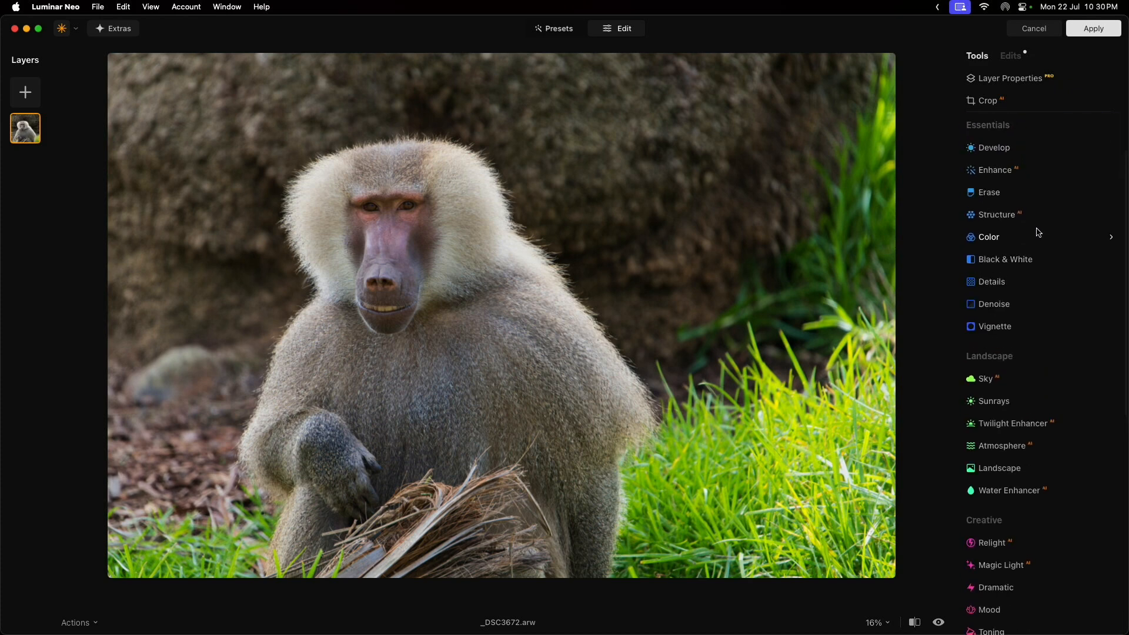
{"action": "scroll", "coordinate": [1026, 232], "scroll_direction": "up", "scroll_amount": 2}
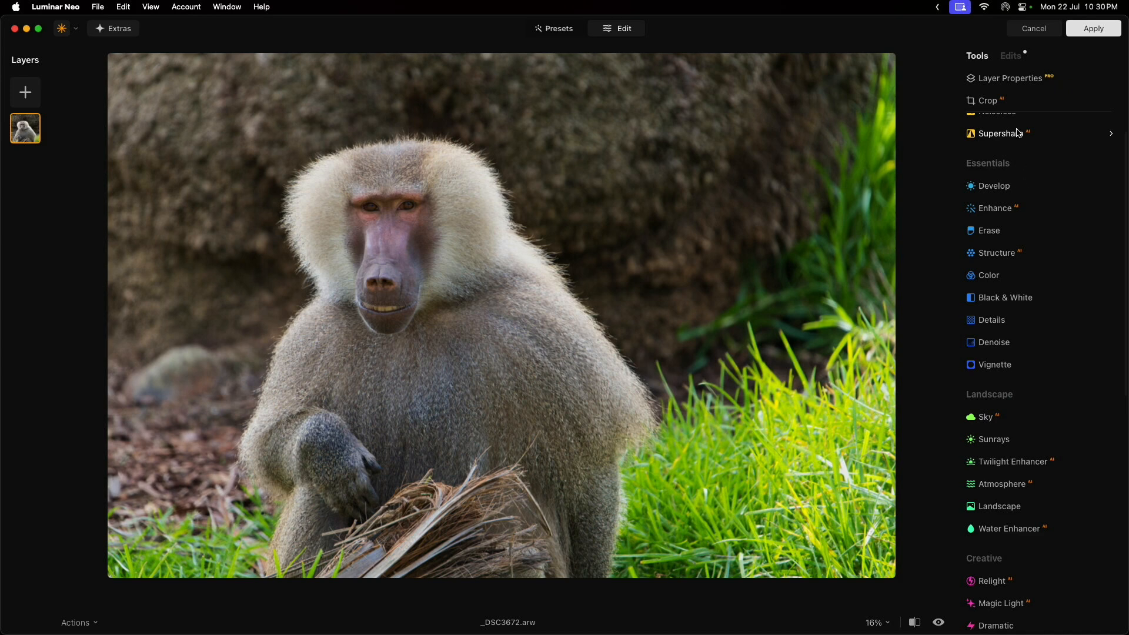
{"action": "left_click", "coordinate": [995, 208]}
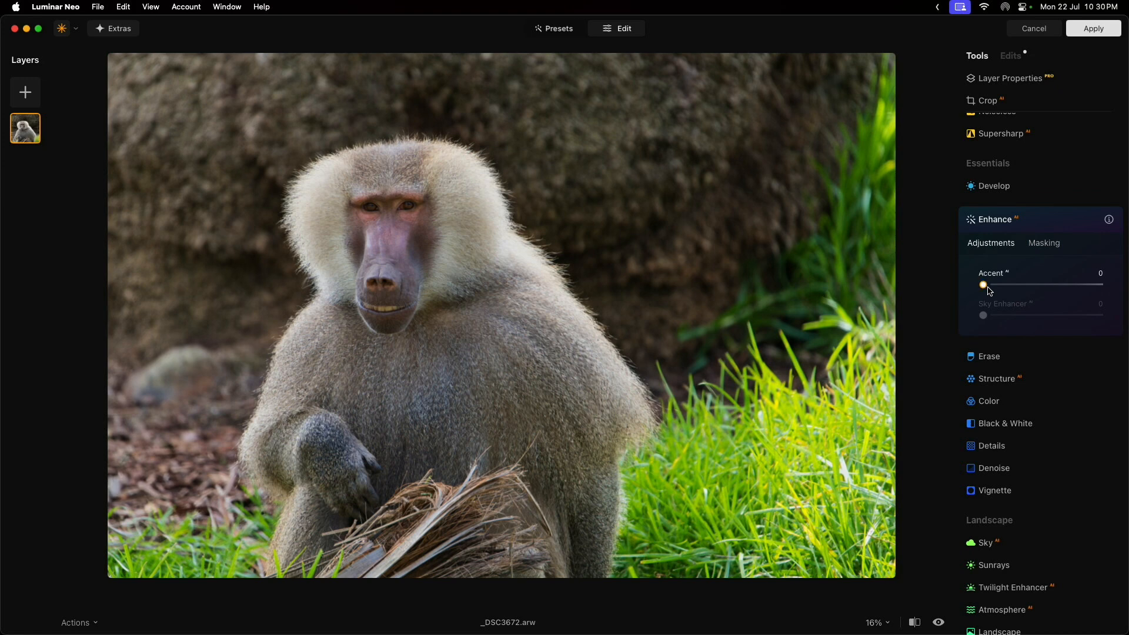
- Try Enhance Accent strengths of 100 and 71 on the whole photo and return the value to 0
{"action": "left_click_drag", "start_coordinate": [989, 289], "coordinate": [1112, 285]}
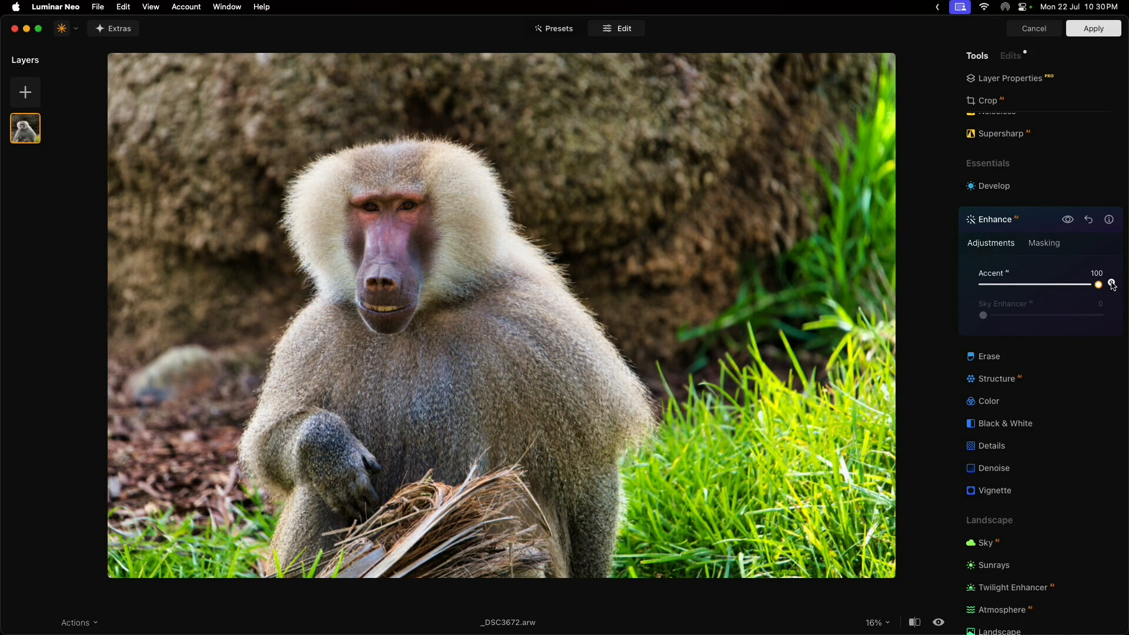
{"action": "left_click_drag", "start_coordinate": [1107, 286], "coordinate": [909, 278]}
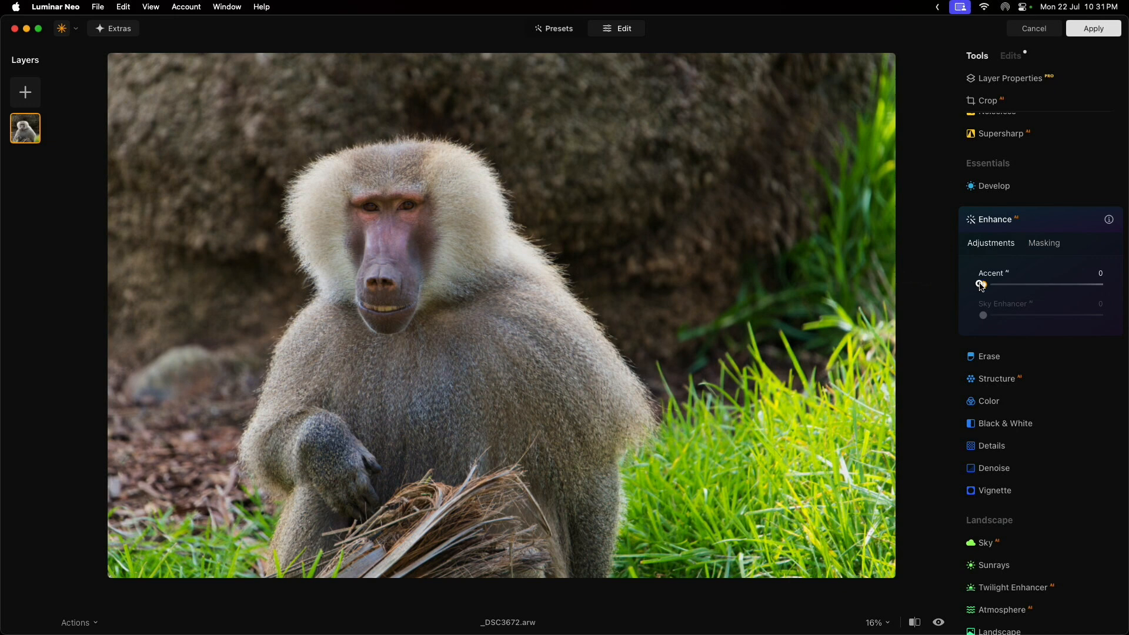
{"action": "left_click_drag", "start_coordinate": [981, 285], "coordinate": [1072, 284]}
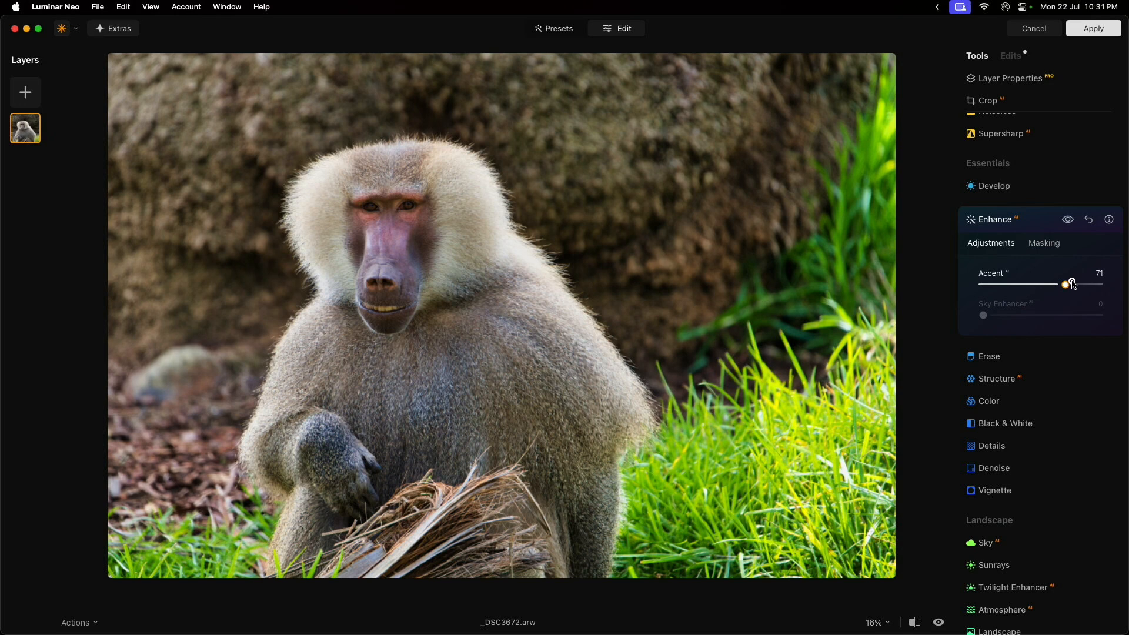
{"action": "left_click_drag", "start_coordinate": [1072, 284], "coordinate": [968, 294]}
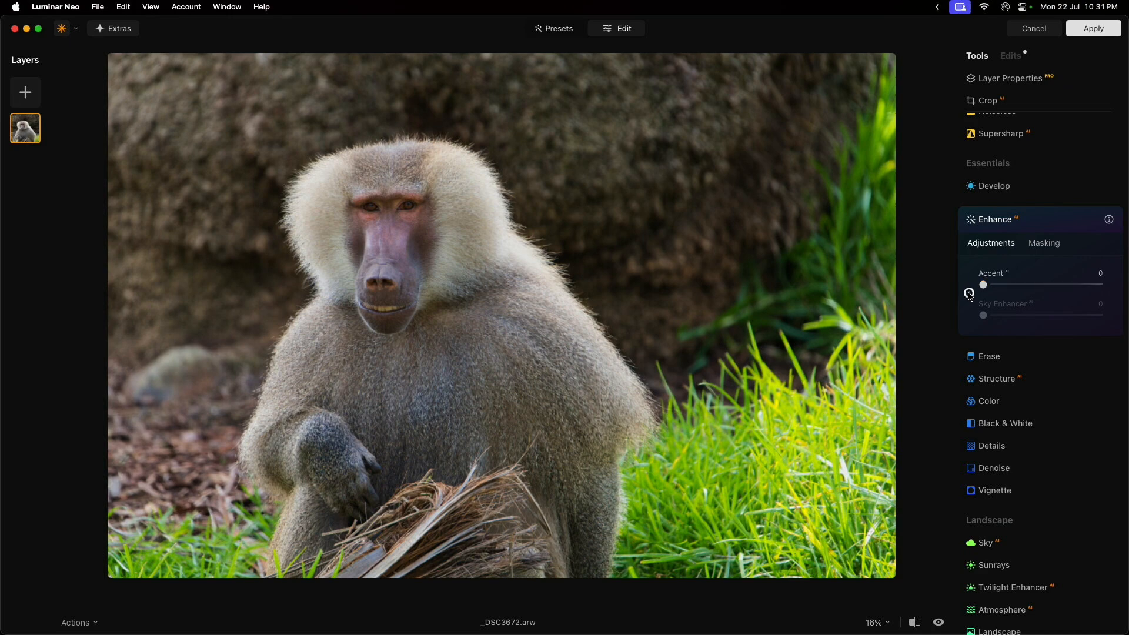
- Mask the baboon with Object Select in Enhance and set Accent to 79 for the masked area
{"action": "left_click", "coordinate": [1042, 244]}
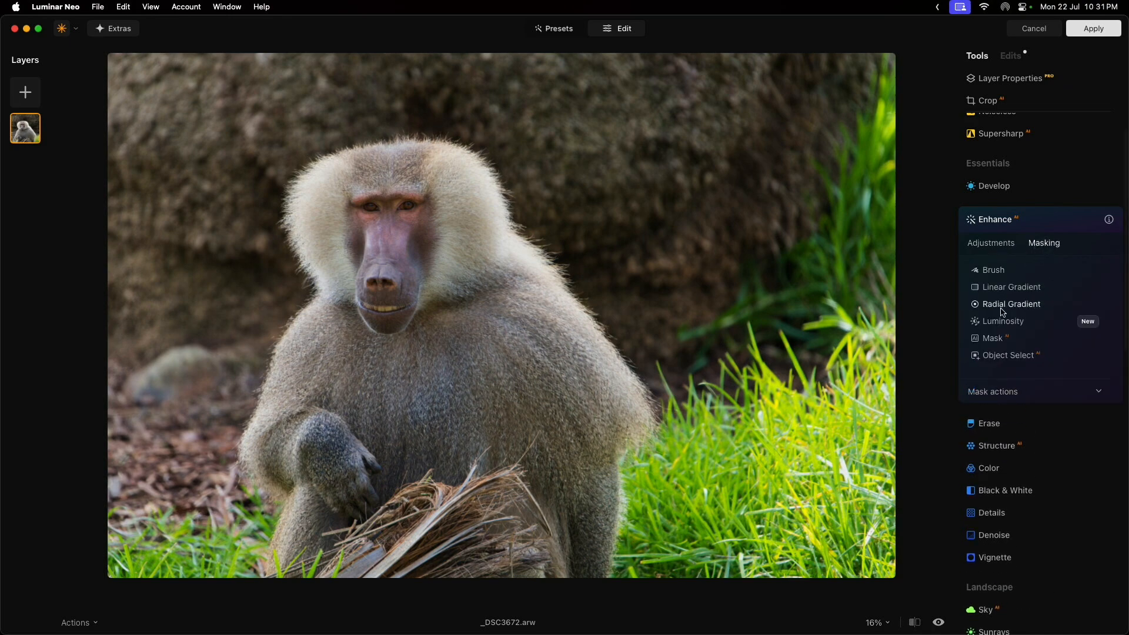
{"action": "left_click", "coordinate": [997, 356]}
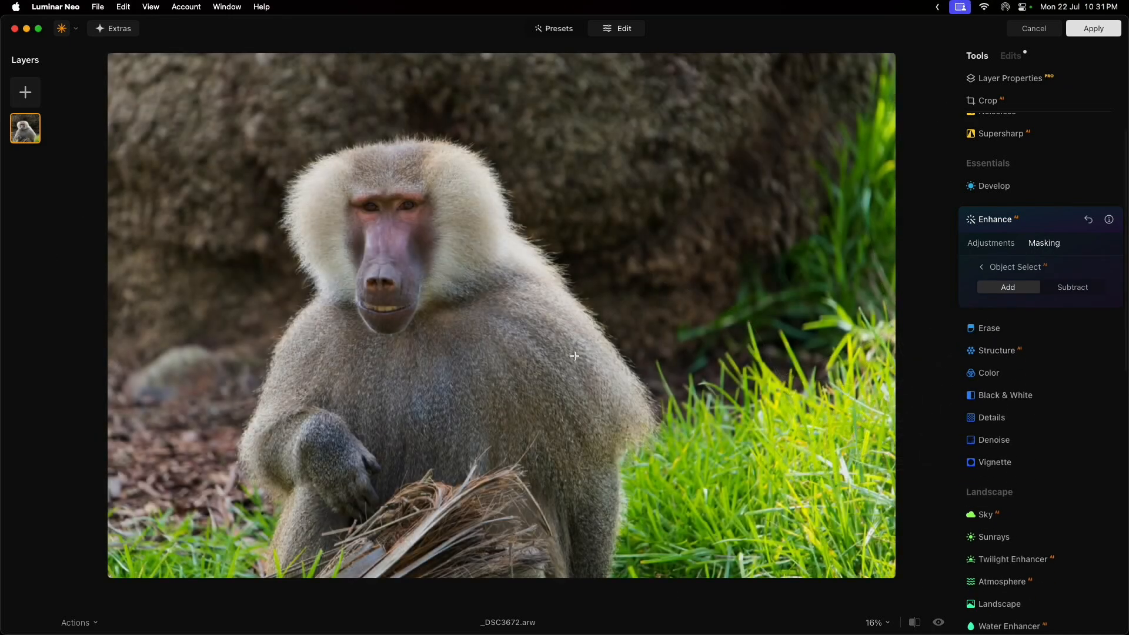
{"action": "left_click", "coordinate": [471, 354]}
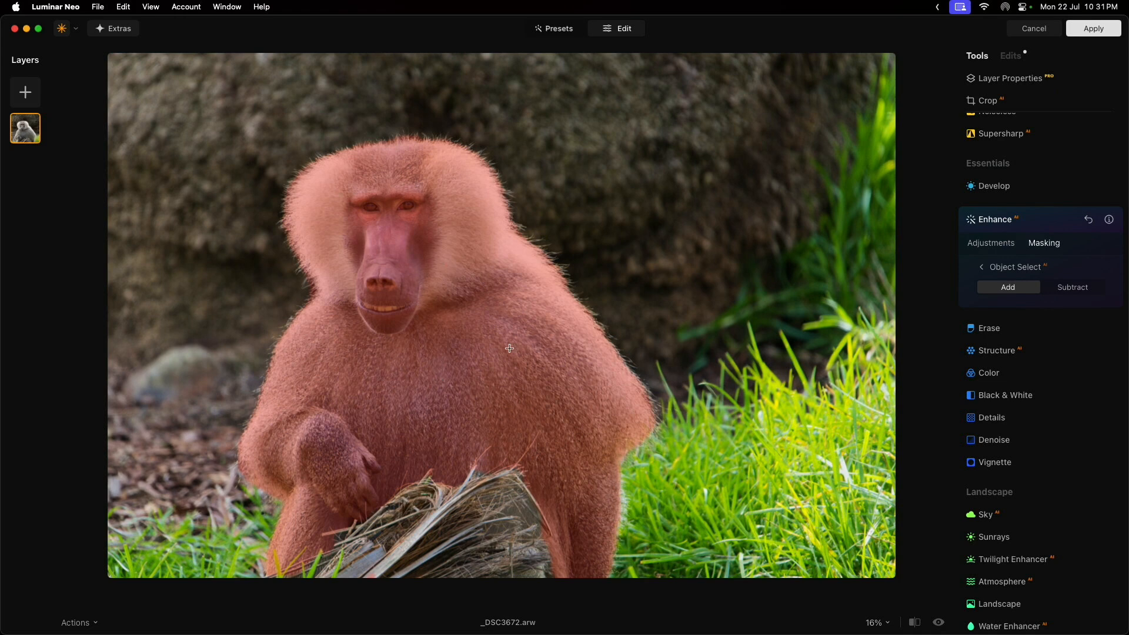
{"action": "left_click", "coordinate": [993, 244]}
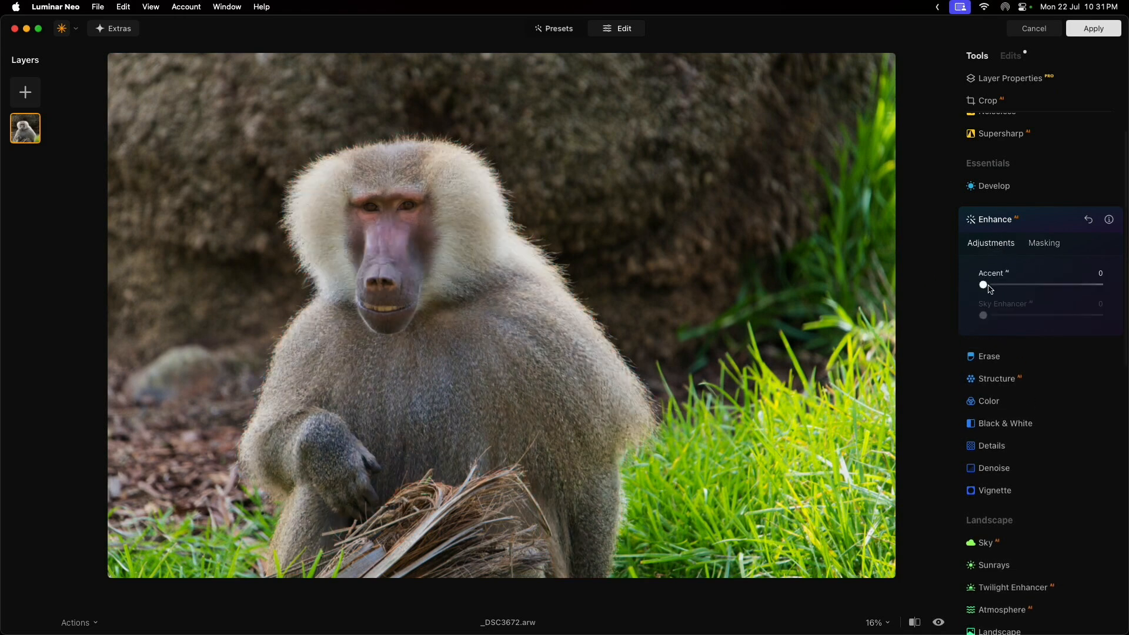
{"action": "left_click_drag", "start_coordinate": [987, 288], "coordinate": [1079, 284]}
- Switch the Enhance effect off and on repeatedly to compare the baboon with and without it, and close the tool
{"action": "left_click", "coordinate": [1068, 222]}
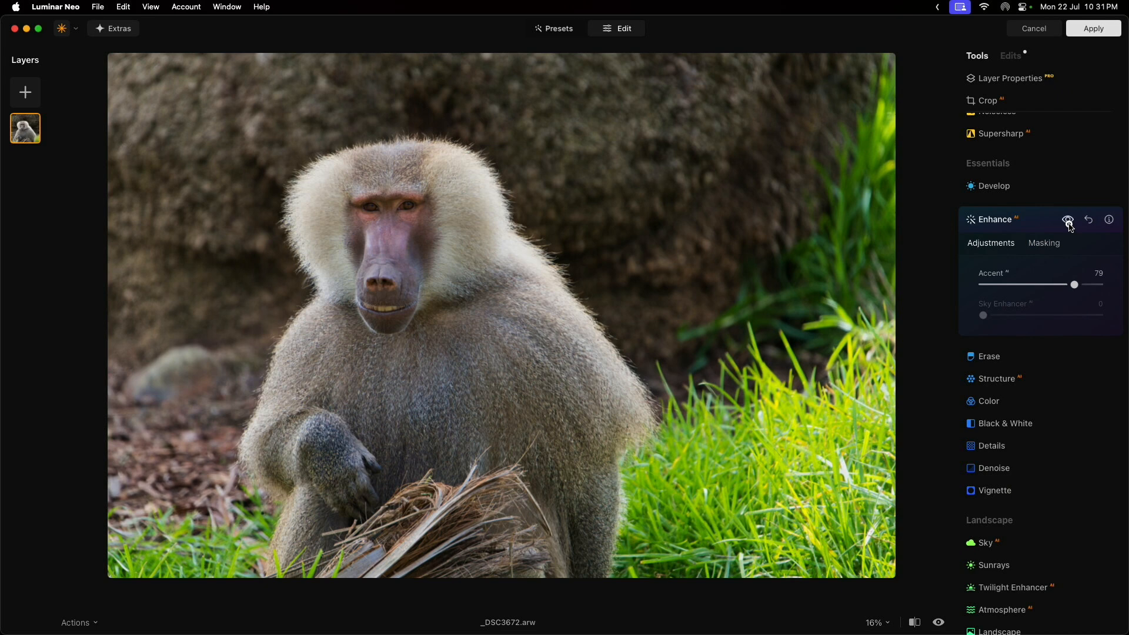
{"action": "left_click", "coordinate": [1068, 222]}
{"action": "left_click", "coordinate": [1068, 222]}
{"action": "left_click", "coordinate": [1068, 222]}
{"action": "left_click", "coordinate": [1068, 222]}
{"action": "left_click", "coordinate": [1069, 223]}
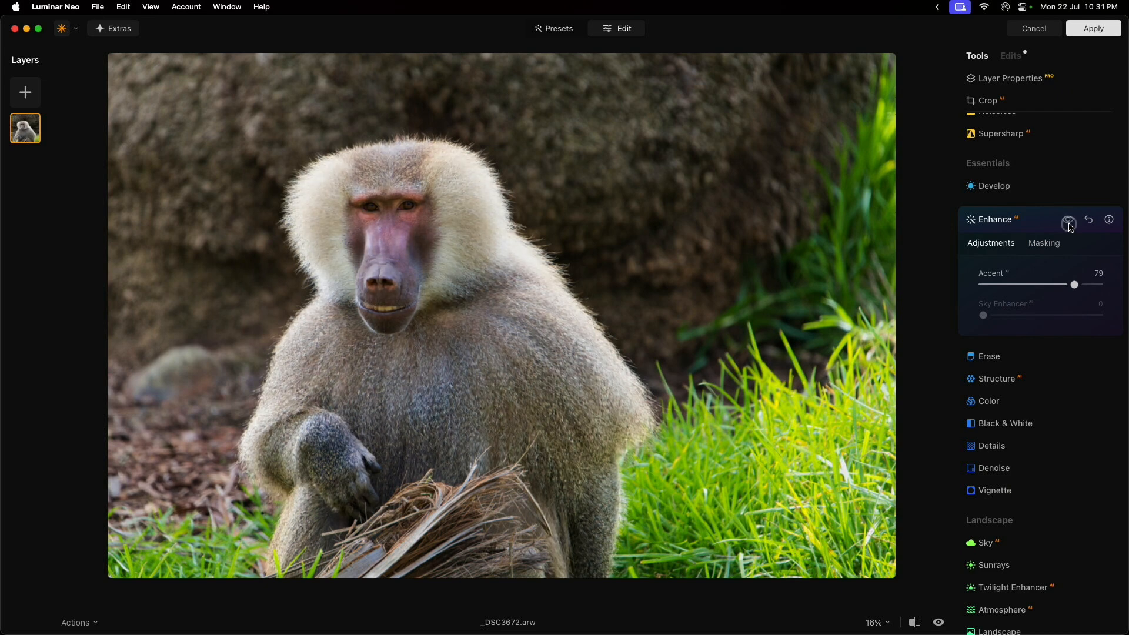
{"action": "left_click", "coordinate": [1069, 223]}
{"action": "left_click", "coordinate": [1069, 223]}
{"action": "left_click", "coordinate": [1039, 228]}
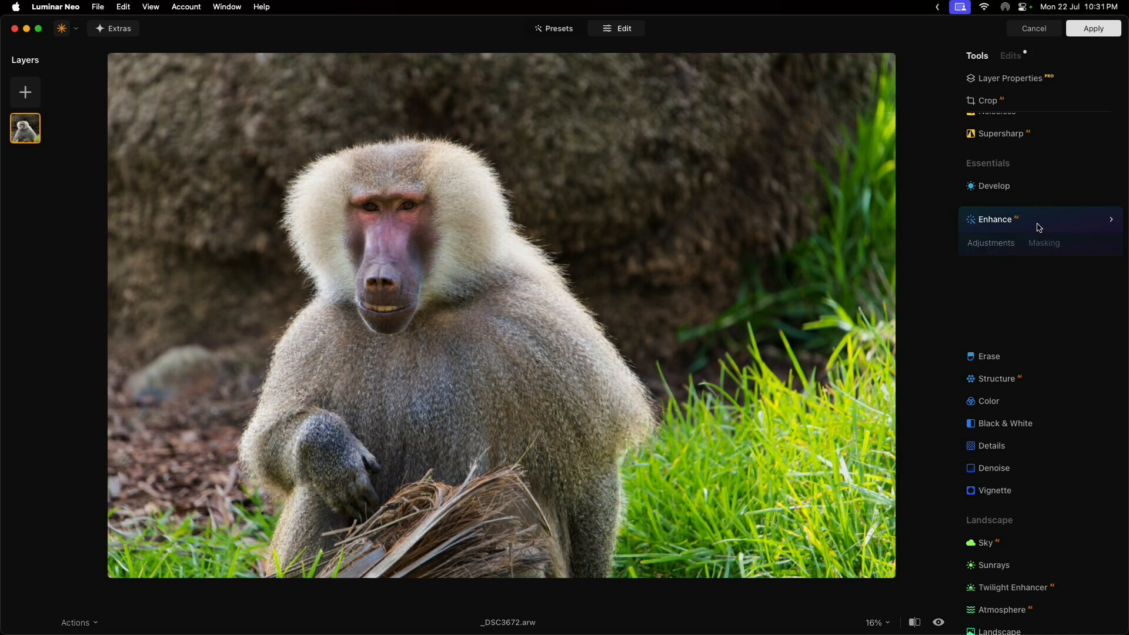
- Paint a Develop brush mask over the whole background around the baboon, using brush size 400 with softness and strength at 100
{"action": "left_click", "coordinate": [1008, 191]}
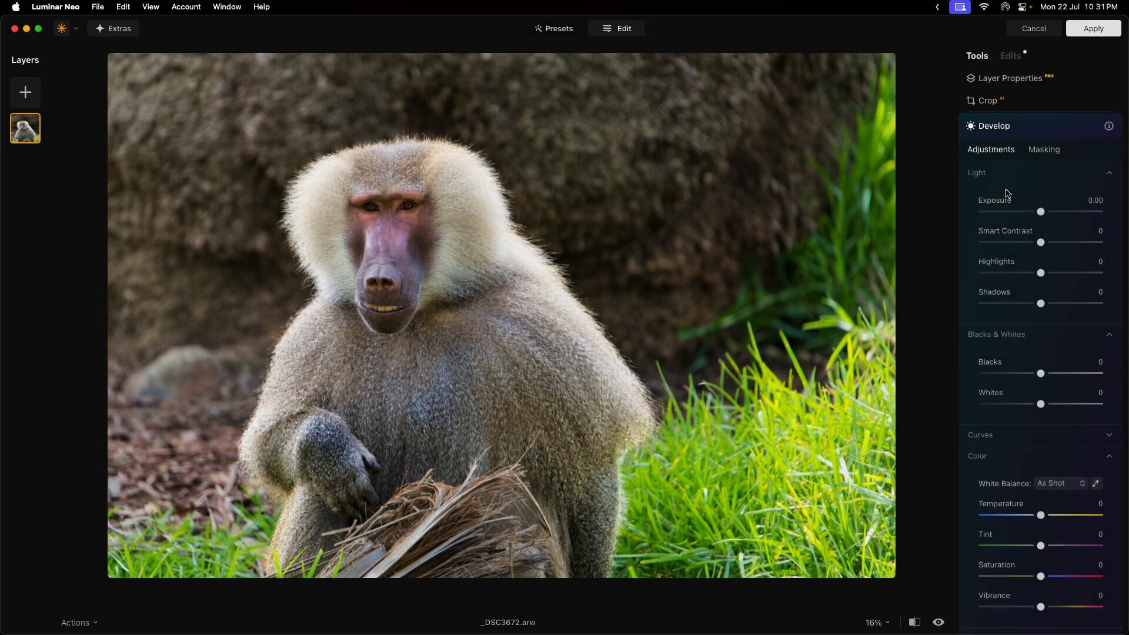
{"action": "left_click", "coordinate": [1044, 152]}
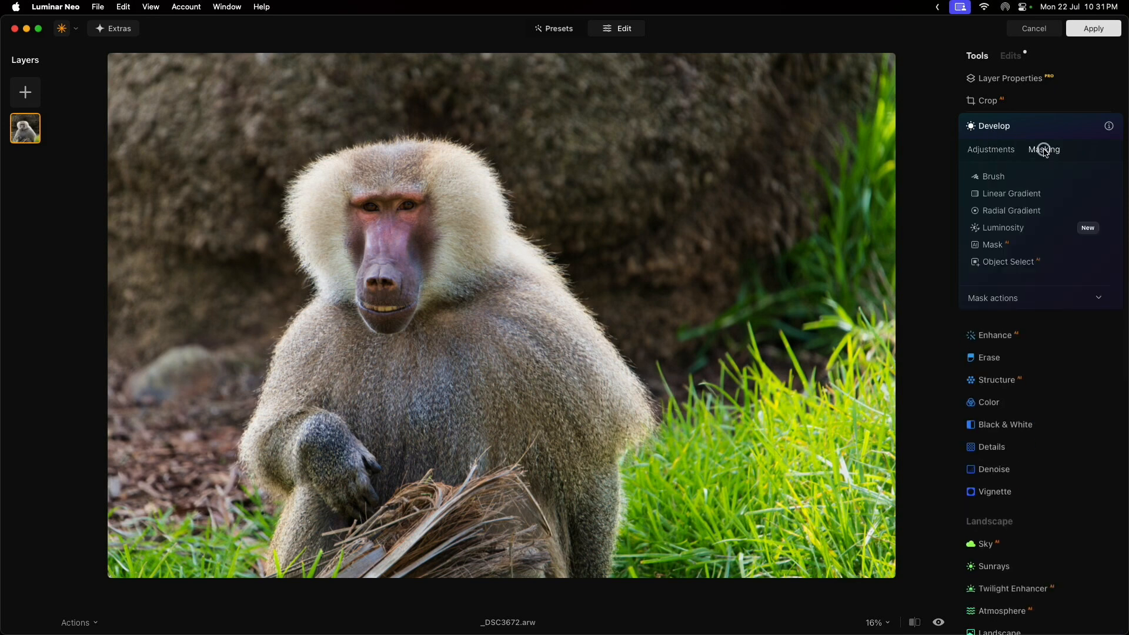
{"action": "left_click", "coordinate": [997, 178]}
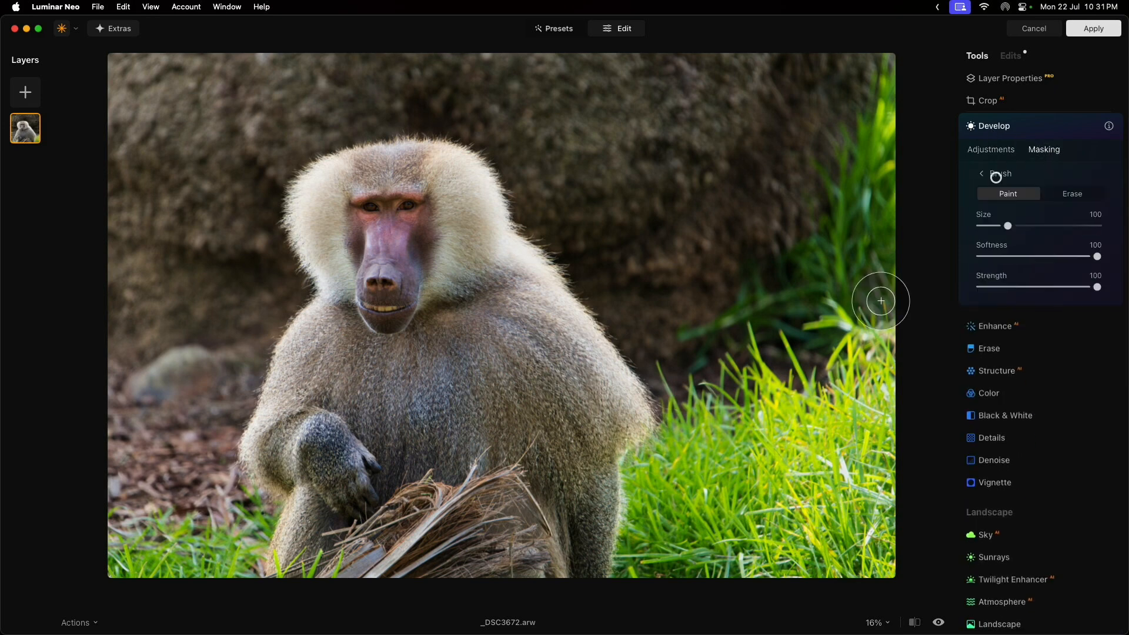
{"action": "key", "text": "bracketright"}
{"action": "key", "text": "bracketright"}
{"action": "key", "text": "bracketright"}
{"action": "key", "text": "bracketright"}
{"action": "key", "text": "bracketright"}
{"action": "key", "text": "bracketright"}
{"action": "key", "text": "bracketright"}
{"action": "key", "text": "bracketright"}
{"action": "key", "text": "bracketright"}
{"action": "key", "text": "bracketright"}
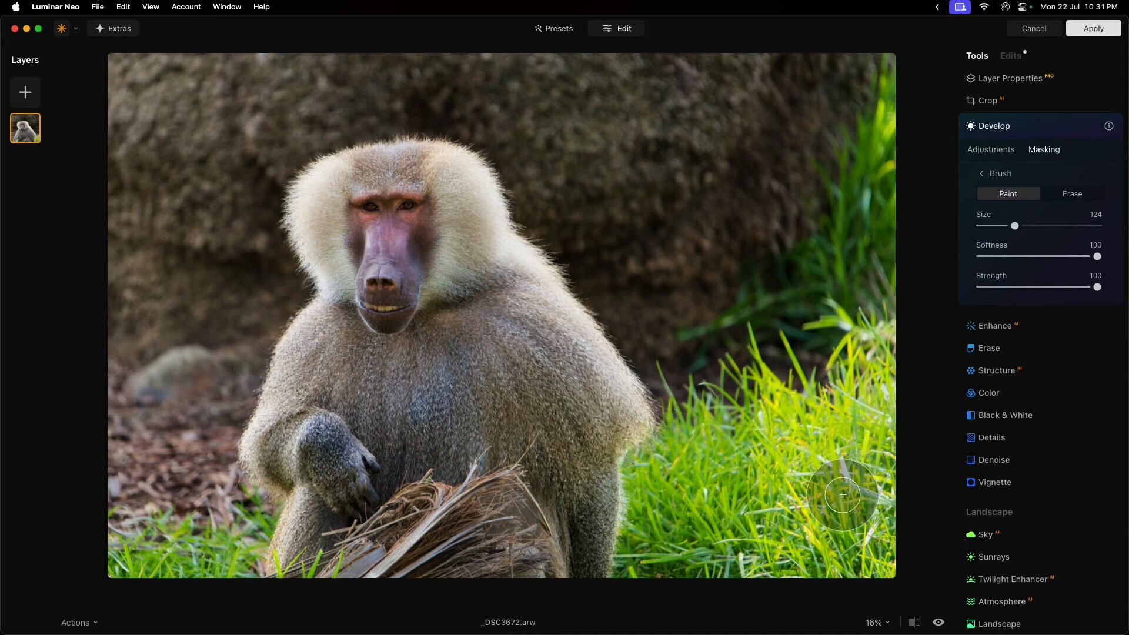
{"action": "key", "text": "bracketright"}
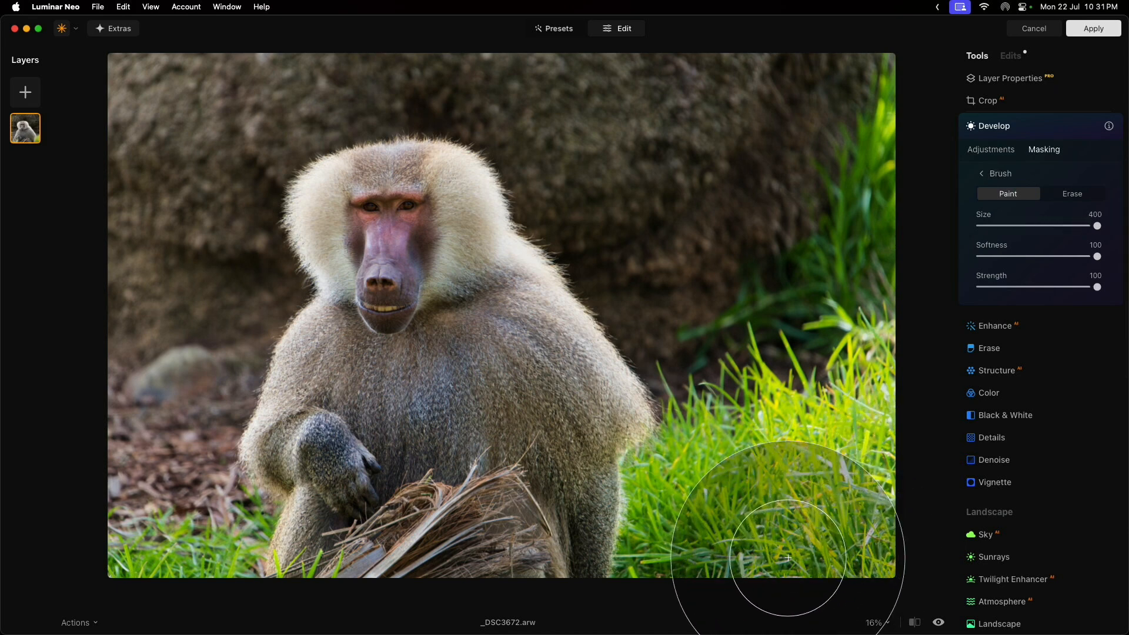
{"action": "mouse_move", "coordinate": [731, 28]}
{"action": "left_mouse_down"}
{"action": "mouse_move", "coordinate": [555, 0]}
{"action": "mouse_move", "coordinate": [263, 0]}
{"action": "mouse_move", "coordinate": [182, 21]}
{"action": "mouse_move", "coordinate": [114, 108]}
{"action": "mouse_move", "coordinate": [122, 273]}
{"action": "mouse_move", "coordinate": [78, 541]}
{"action": "mouse_move", "coordinate": [98, 567]}
{"action": "mouse_move", "coordinate": [92, 431]}
{"action": "mouse_move", "coordinate": [148, 277]}
{"action": "mouse_move", "coordinate": [158, 147]}
{"action": "mouse_move", "coordinate": [233, 47]}
{"action": "mouse_move", "coordinate": [400, 1]}
{"action": "mouse_move", "coordinate": [518, 0]}
{"action": "mouse_move", "coordinate": [597, 46]}
{"action": "mouse_move", "coordinate": [841, 397]}
{"action": "mouse_move", "coordinate": [841, 446]}
{"action": "mouse_move", "coordinate": [766, 523]}
{"action": "mouse_move", "coordinate": [754, 556]}
{"action": "mouse_move", "coordinate": [793, 567]}
{"action": "mouse_move", "coordinate": [821, 466]}
{"action": "mouse_move", "coordinate": [806, 52]}
{"action": "mouse_move", "coordinate": [784, 389]}
{"action": "mouse_move", "coordinate": [744, 169]}
{"action": "mouse_move", "coordinate": [536, 19]}
{"action": "mouse_move", "coordinate": [277, 12]}
{"action": "mouse_move", "coordinate": [155, 66]}
{"action": "mouse_move", "coordinate": [63, 208]}
{"action": "mouse_move", "coordinate": [31, 402]}
{"action": "mouse_move", "coordinate": [32, 497]}
{"action": "left_mouse_up"}
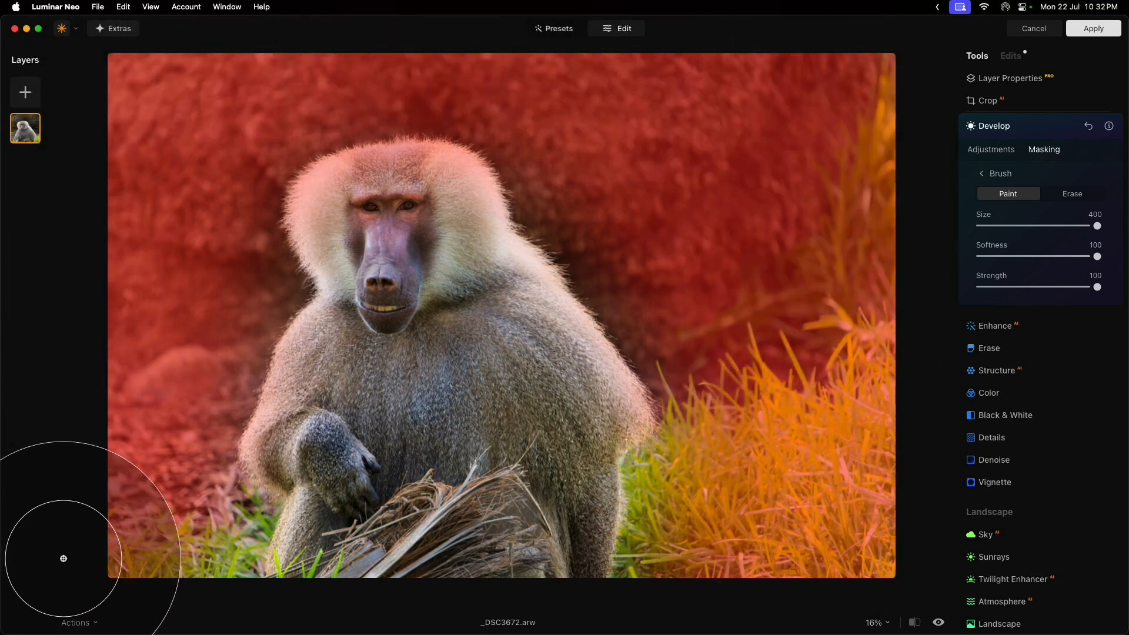
{"action": "mouse_move", "coordinate": [309, 1]}
{"action": "left_mouse_down"}
{"action": "mouse_move", "coordinate": [657, 0]}
{"action": "mouse_move", "coordinate": [741, 34]}
{"action": "mouse_move", "coordinate": [846, 133]}
{"action": "mouse_move", "coordinate": [852, 157]}
{"action": "left_mouse_up"}
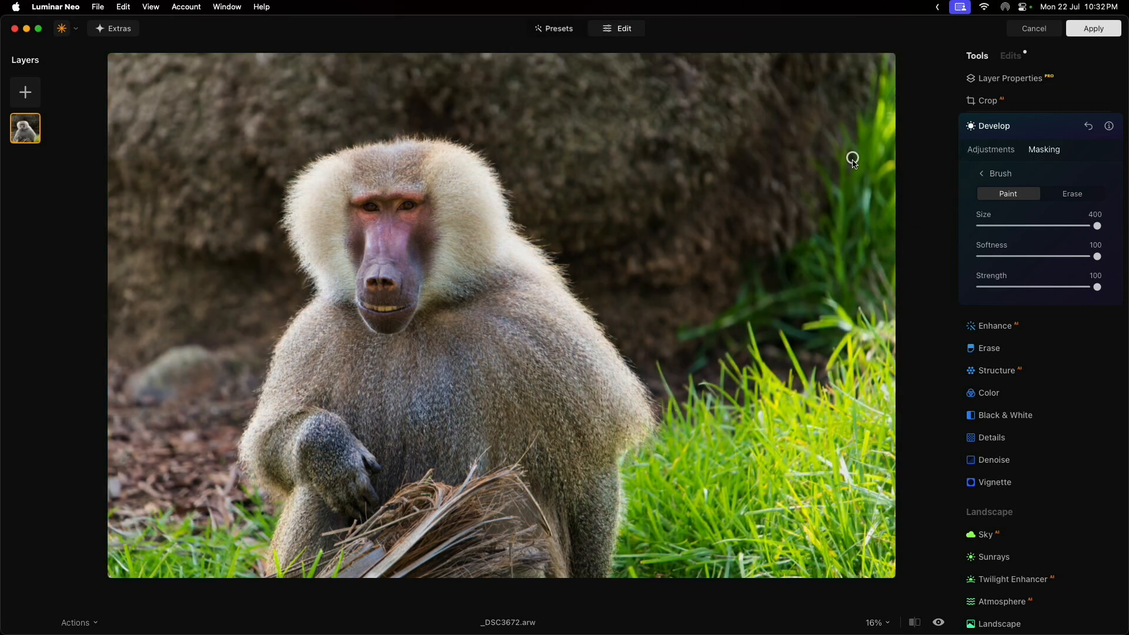
- Erase the background mask's spill from the baboon's head, body and the dry fronds with a size 136 brush
{"action": "left_click", "coordinate": [1064, 196]}
{"action": "key", "text": "bracketleft"}
{"action": "key", "text": "bracketleft"}
{"action": "key", "text": "bracketleft"}
{"action": "key", "text": "bracketleft"}
{"action": "key", "text": "bracketleft"}
{"action": "key", "text": "bracketleft"}
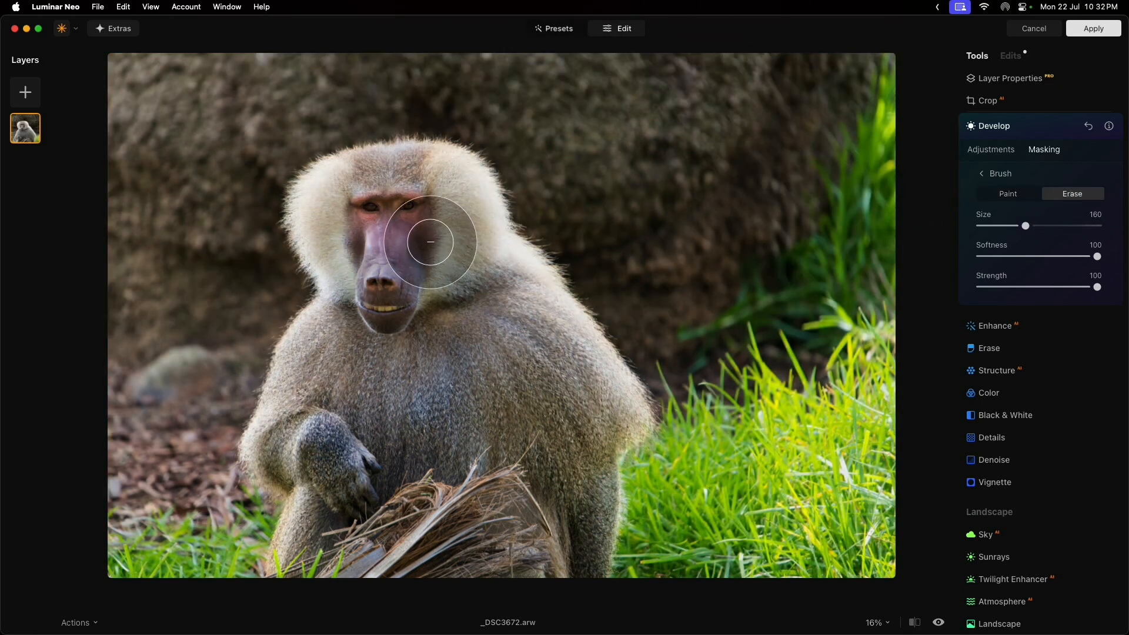
{"action": "key", "text": "bracketleft"}
{"action": "mouse_move", "coordinate": [442, 226]}
{"action": "left_mouse_down"}
{"action": "mouse_move", "coordinate": [450, 194]}
{"action": "mouse_move", "coordinate": [414, 181]}
{"action": "mouse_move", "coordinate": [350, 183]}
{"action": "mouse_move", "coordinate": [326, 220]}
{"action": "mouse_move", "coordinate": [344, 243]}
{"action": "mouse_move", "coordinate": [435, 269]}
{"action": "left_mouse_up"}
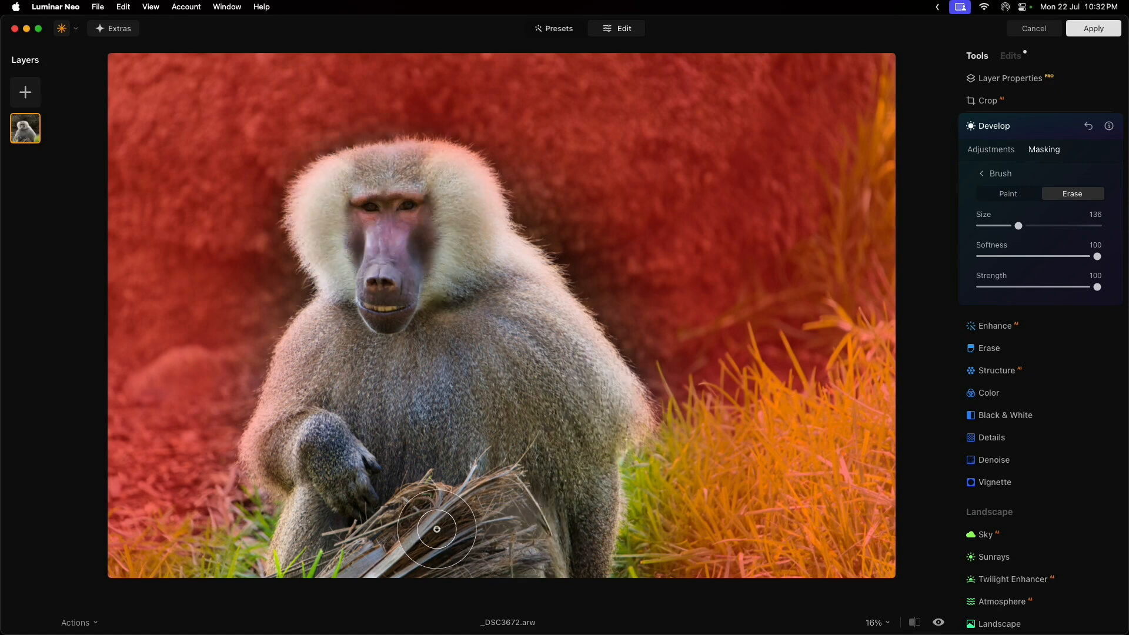
{"action": "mouse_move", "coordinate": [437, 529]}
{"action": "left_mouse_down"}
{"action": "mouse_move", "coordinate": [347, 383]}
{"action": "mouse_move", "coordinate": [297, 418]}
{"action": "mouse_move", "coordinate": [294, 446]}
{"action": "left_mouse_up"}
- Darken the masked background with Exposure at -1.54, Highlights at -42 and Shadows at -32
{"action": "left_click", "coordinate": [993, 151]}
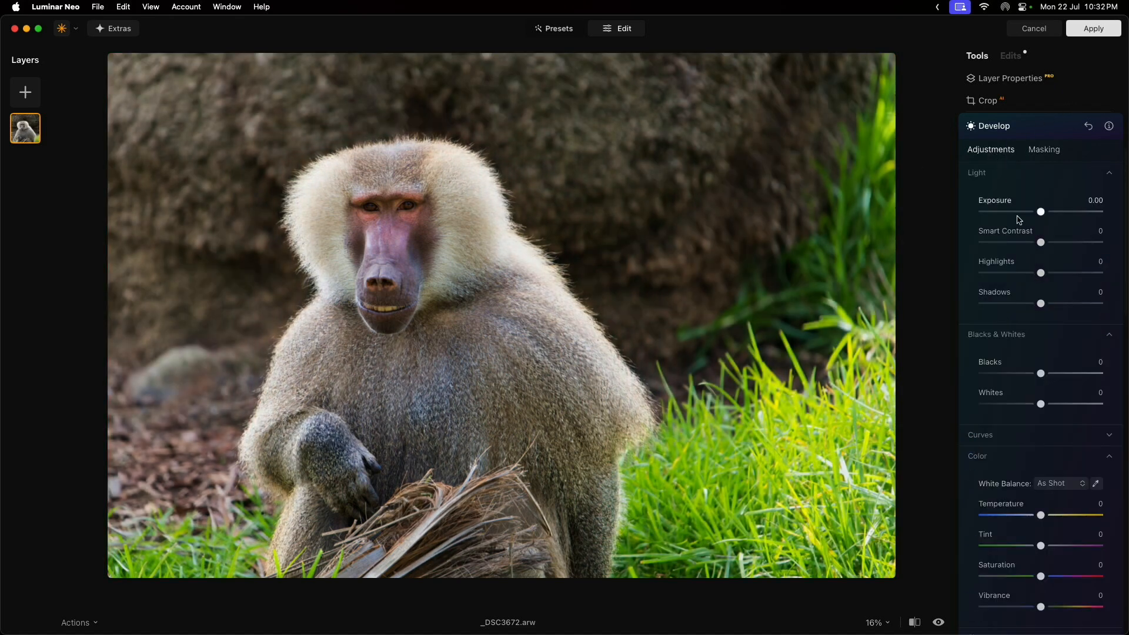
{"action": "left_click_drag", "start_coordinate": [1039, 215], "coordinate": [1023, 216]}
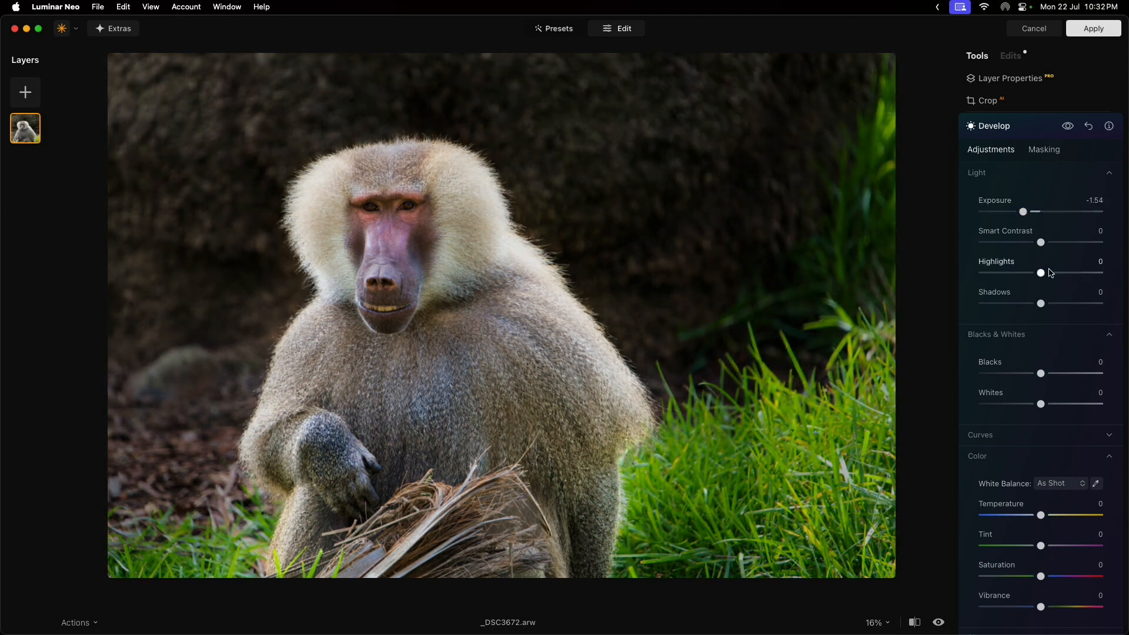
{"action": "left_click_drag", "start_coordinate": [1045, 274], "coordinate": [1025, 305]}
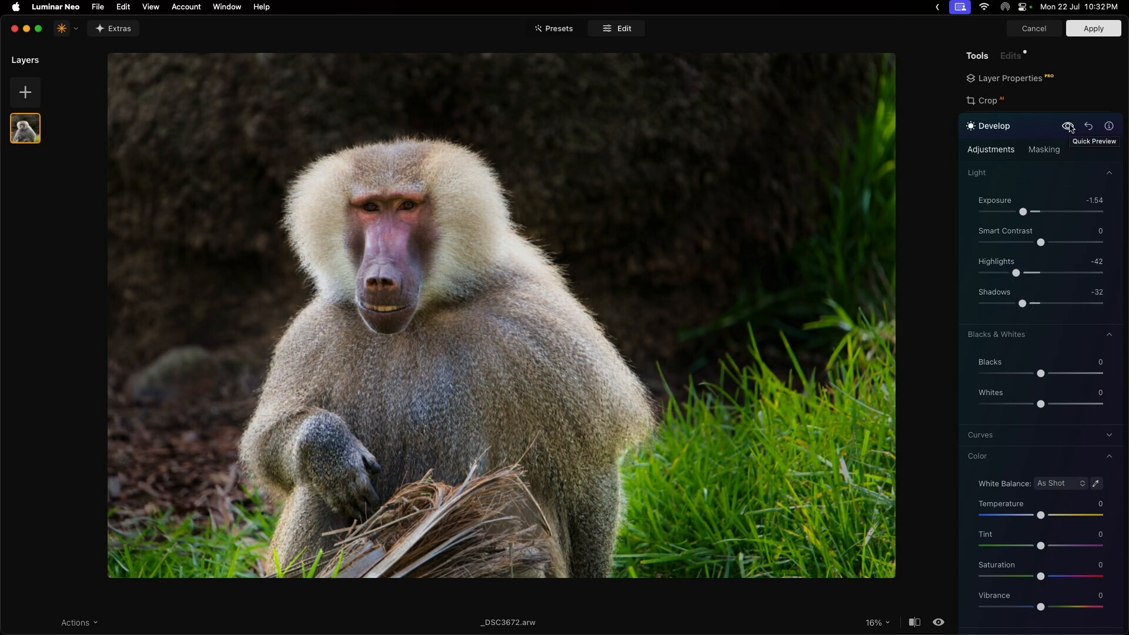
- Compare the photo with and without the background darkening several times, and close the Develop tool
{"action": "left_click", "coordinate": [1070, 128]}
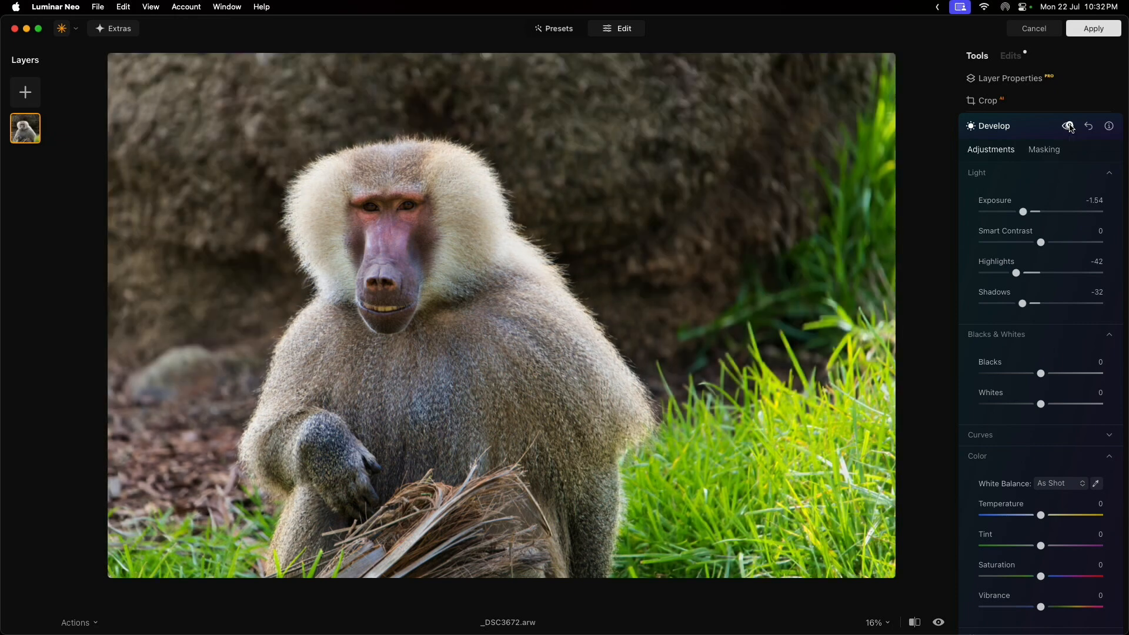
{"action": "left_click", "coordinate": [1069, 128]}
{"action": "left_click", "coordinate": [1070, 127]}
{"action": "left_click", "coordinate": [1070, 128]}
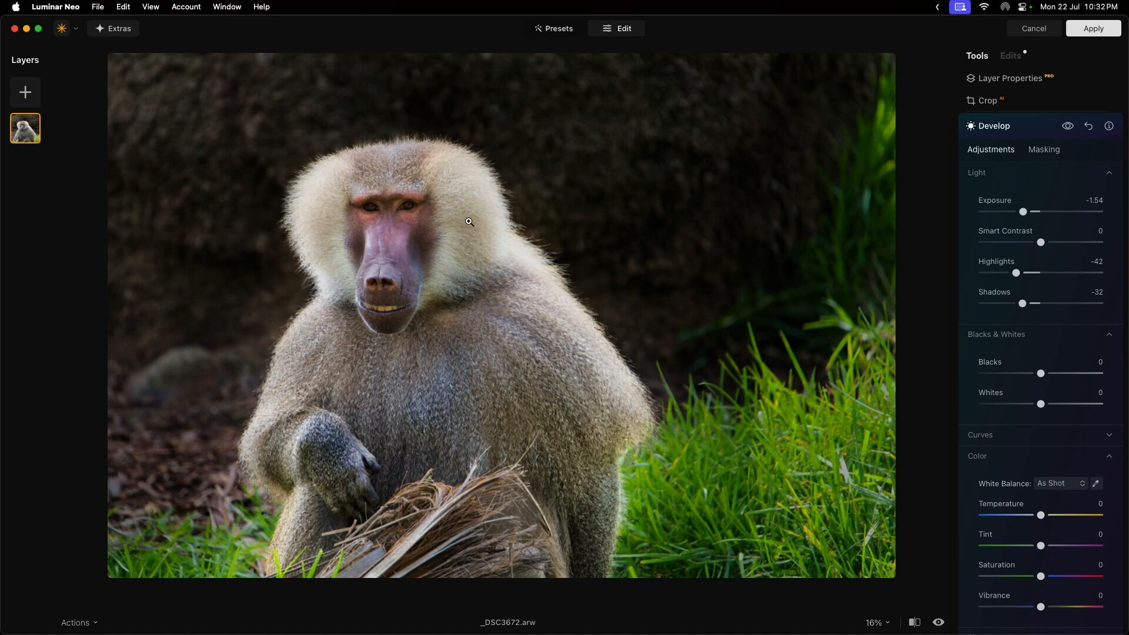
{"action": "left_click", "coordinate": [1068, 130]}
{"action": "left_click", "coordinate": [1066, 129]}
{"action": "left_click", "coordinate": [1020, 132]}
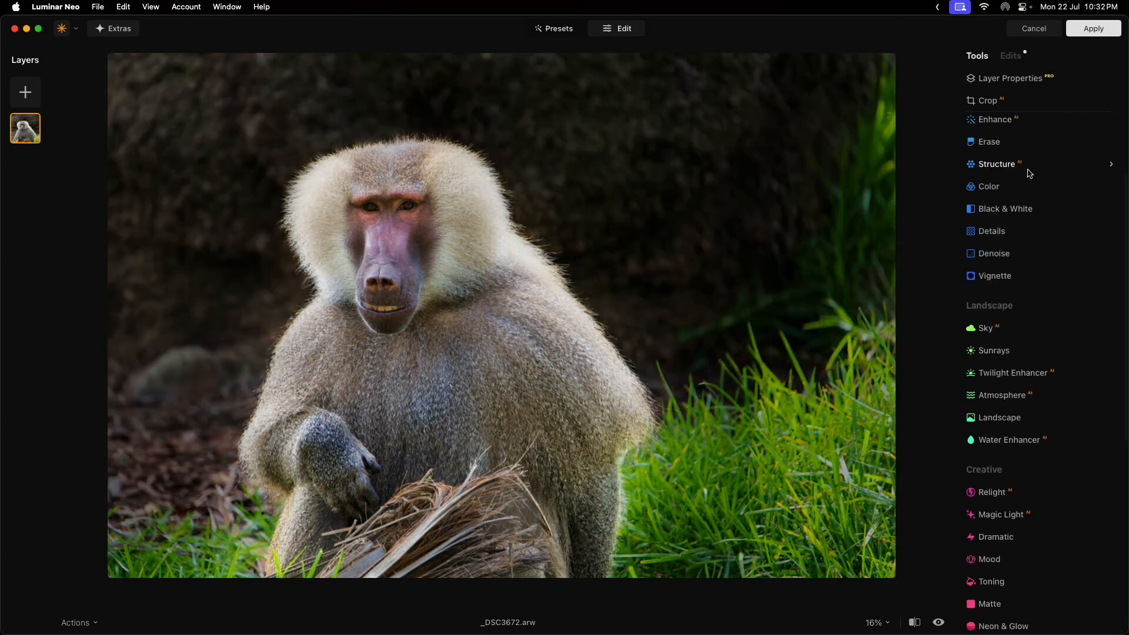
- Start a new Develop adjustment and paint a mask over the baboon's face with a size 76 brush
{"action": "scroll", "coordinate": [1026, 171], "scroll_direction": "up", "scroll_amount": 3}
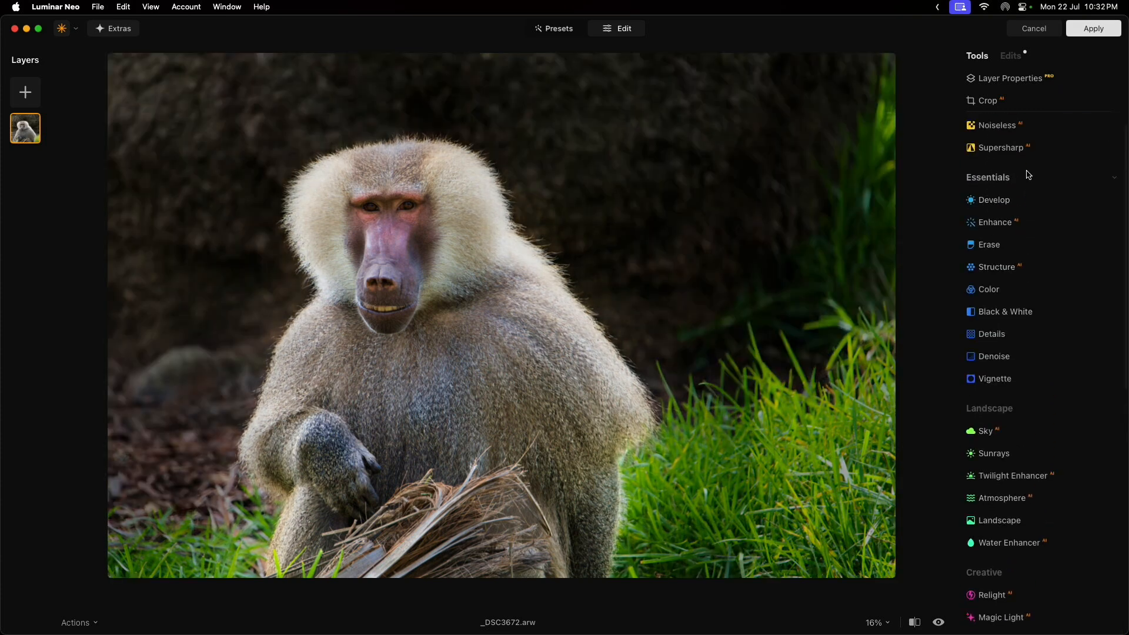
{"action": "left_click", "coordinate": [999, 201]}
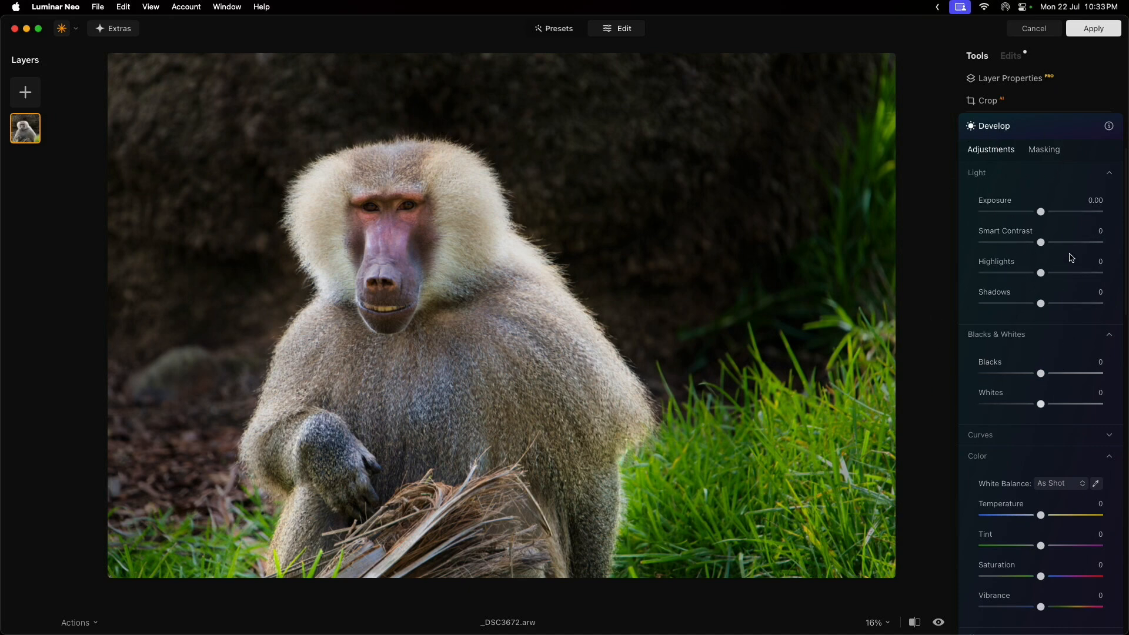
{"action": "left_click", "coordinate": [1045, 151]}
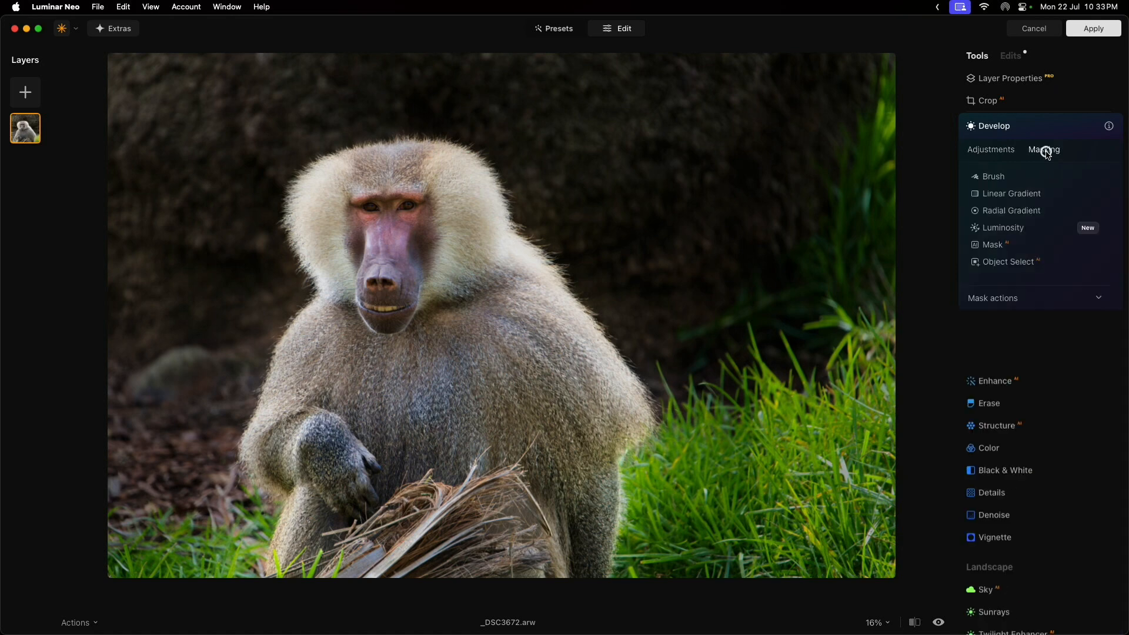
{"action": "left_click", "coordinate": [993, 174]}
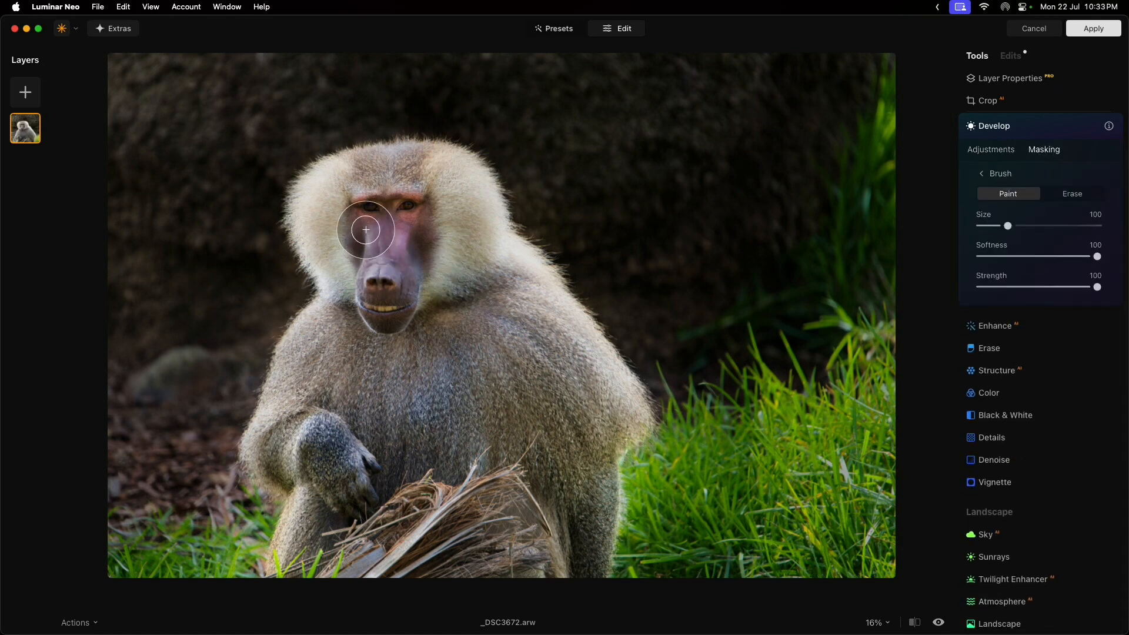
{"action": "scroll", "coordinate": [379, 282], "scroll_direction": "down", "scroll_amount": 3}
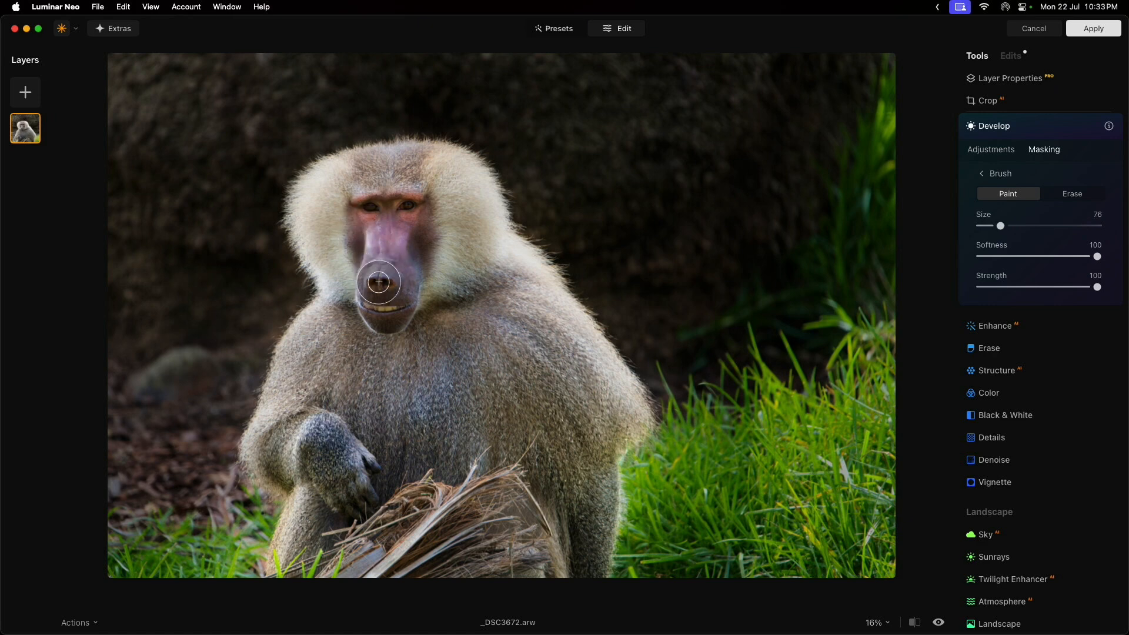
{"action": "mouse_move", "coordinate": [377, 281]}
{"action": "left_mouse_down"}
{"action": "mouse_move", "coordinate": [369, 217]}
{"action": "mouse_move", "coordinate": [408, 217]}
{"action": "mouse_move", "coordinate": [410, 260]}
{"action": "mouse_move", "coordinate": [382, 306]}
{"action": "mouse_move", "coordinate": [373, 231]}
{"action": "mouse_move", "coordinate": [382, 221]}
{"action": "left_mouse_up"}
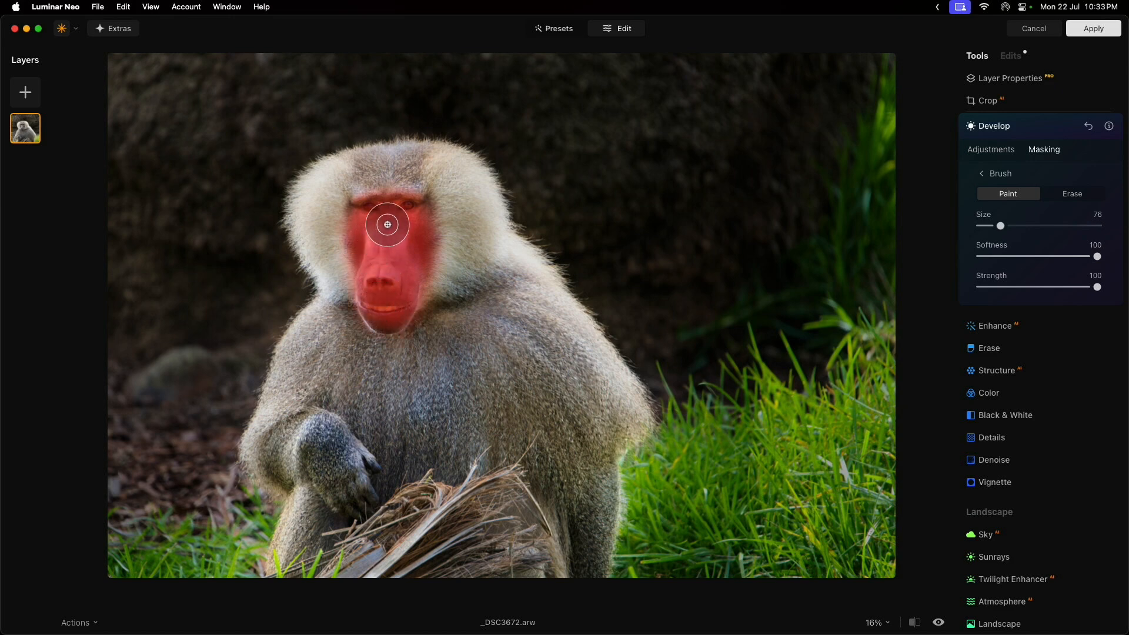
- Brighten the masked face with Exposure at 0.39, Smart Contrast at 14, Highlights at 19 and Shadows at 10
{"action": "left_click", "coordinate": [991, 149]}
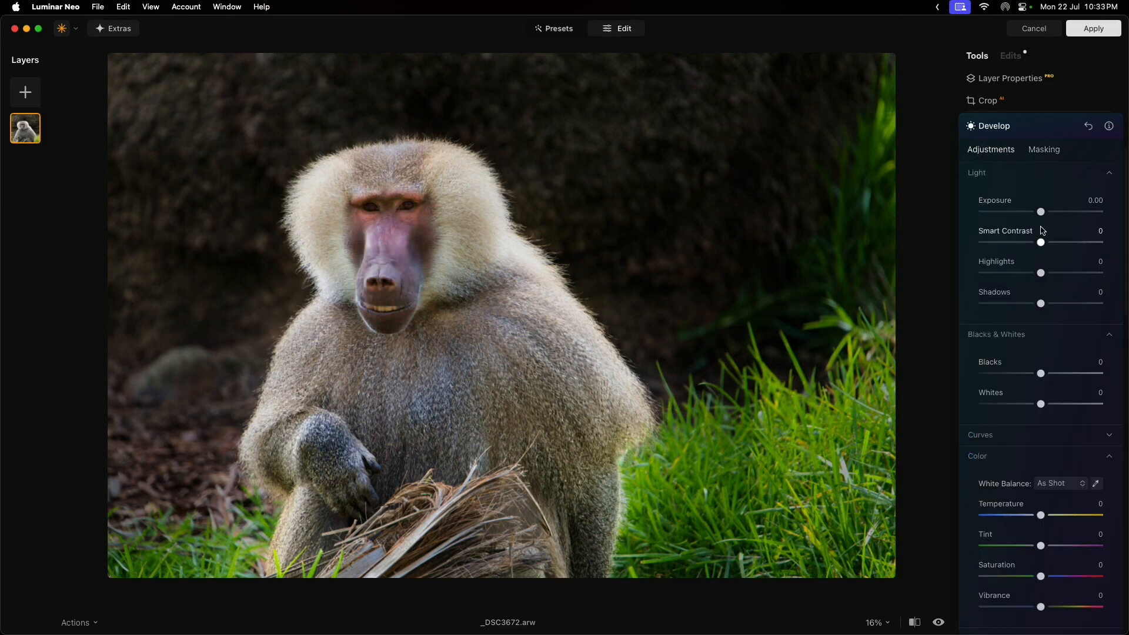
{"action": "left_click_drag", "start_coordinate": [1048, 216], "coordinate": [1049, 215]}
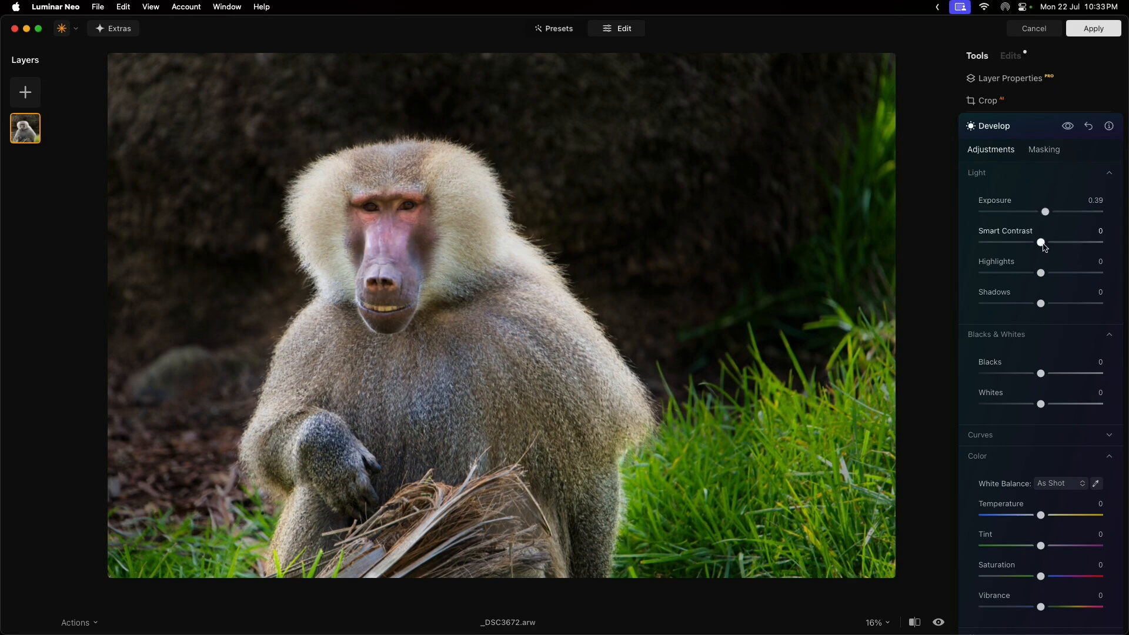
{"action": "left_click_drag", "start_coordinate": [1048, 242], "coordinate": [1051, 243]}
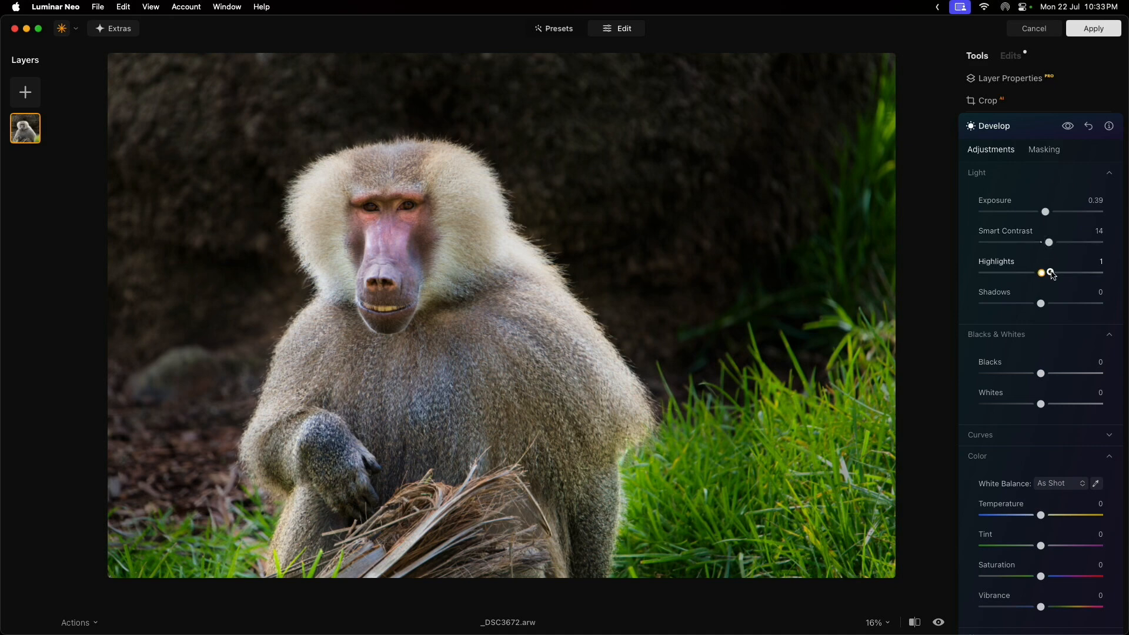
{"action": "left_click_drag", "start_coordinate": [1051, 274], "coordinate": [1046, 306]}
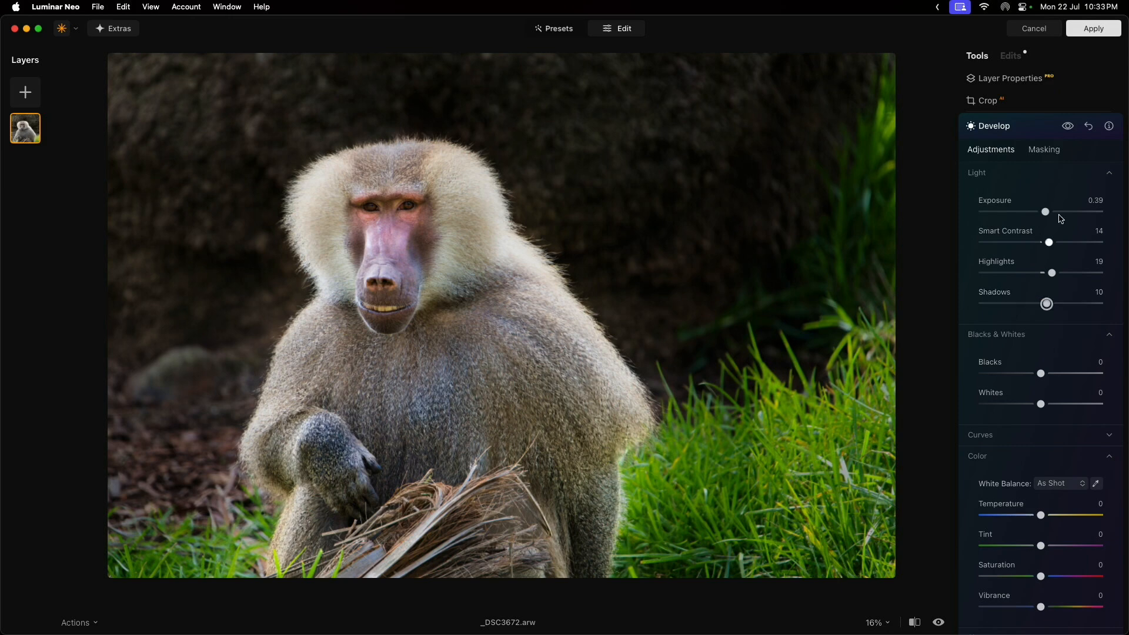
- Switch the face adjustment off and on repeatedly to compare the face with and without it
{"action": "left_click", "coordinate": [1068, 129]}
{"action": "left_click", "coordinate": [1067, 131]}
{"action": "left_click", "coordinate": [1067, 131]}
{"action": "left_click", "coordinate": [1067, 131]}
{"action": "left_click", "coordinate": [1067, 131]}
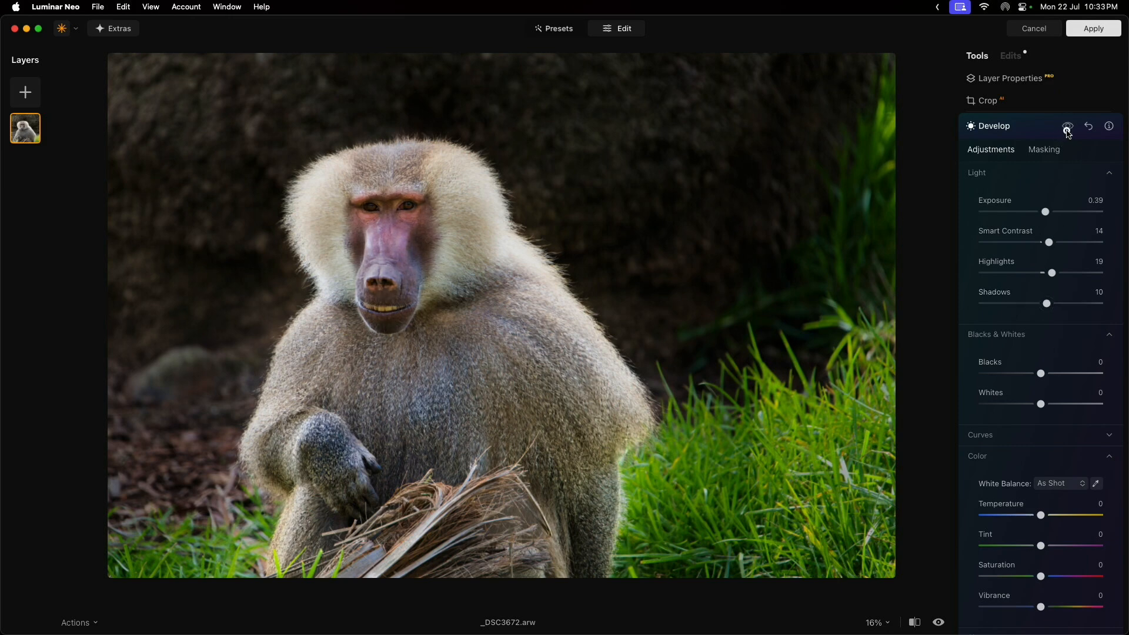
{"action": "left_click", "coordinate": [1068, 130]}
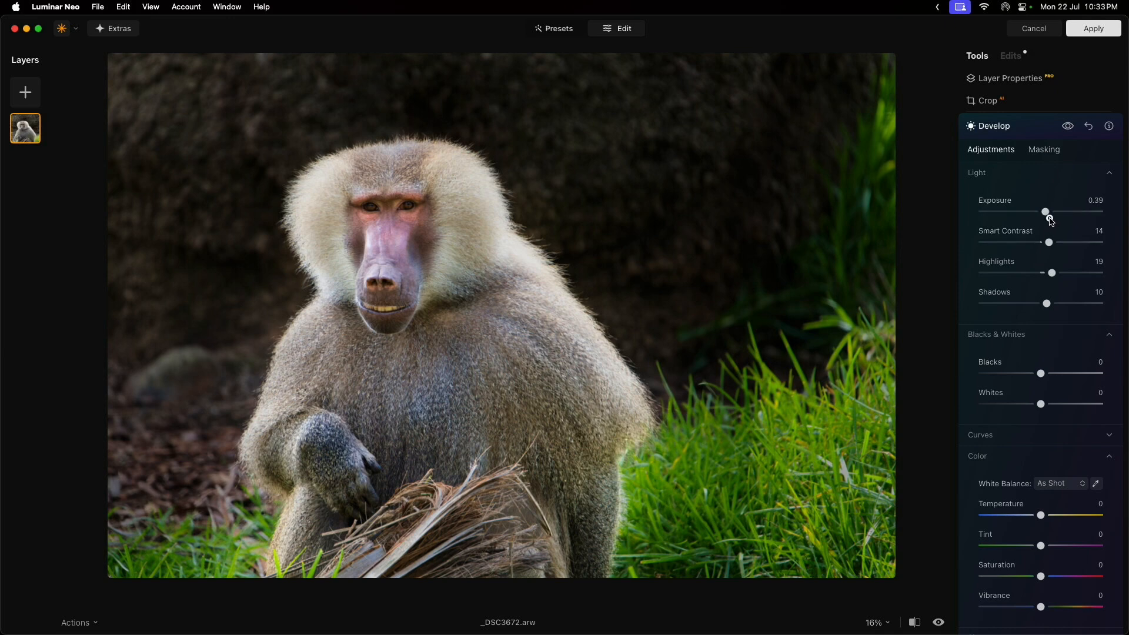
- Reduce the face's Exposure to 0.10, compare it with the unadjusted version, and close the Develop tool
{"action": "left_click_drag", "start_coordinate": [1049, 219], "coordinate": [1041, 213]}
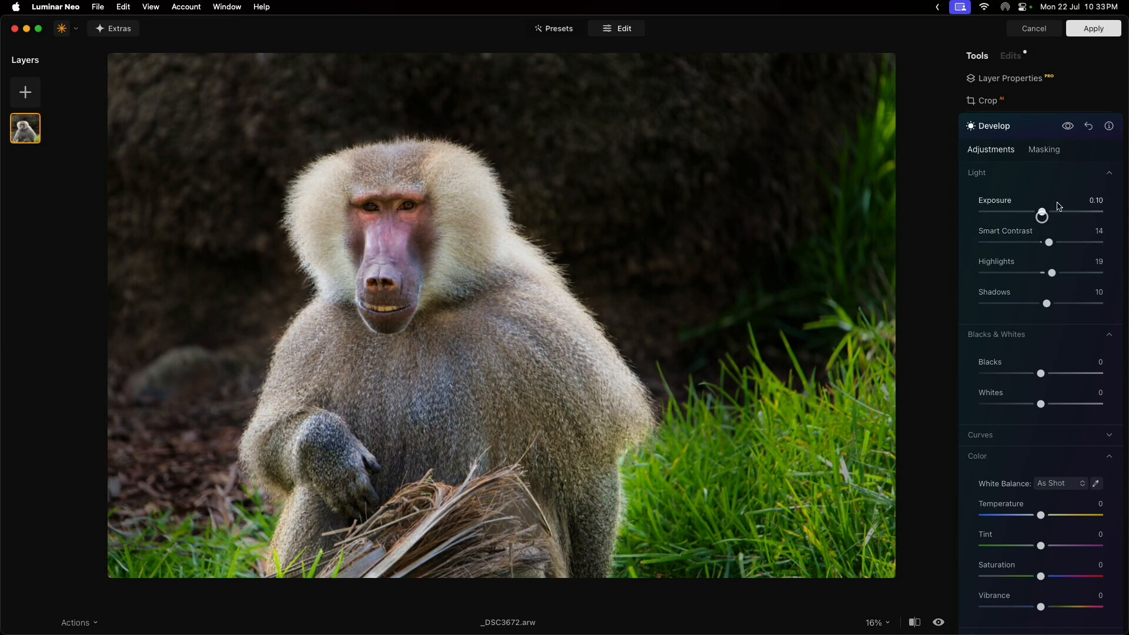
{"action": "left_click", "coordinate": [1067, 128]}
{"action": "left_click", "coordinate": [1067, 128]}
{"action": "left_click", "coordinate": [1067, 128]}
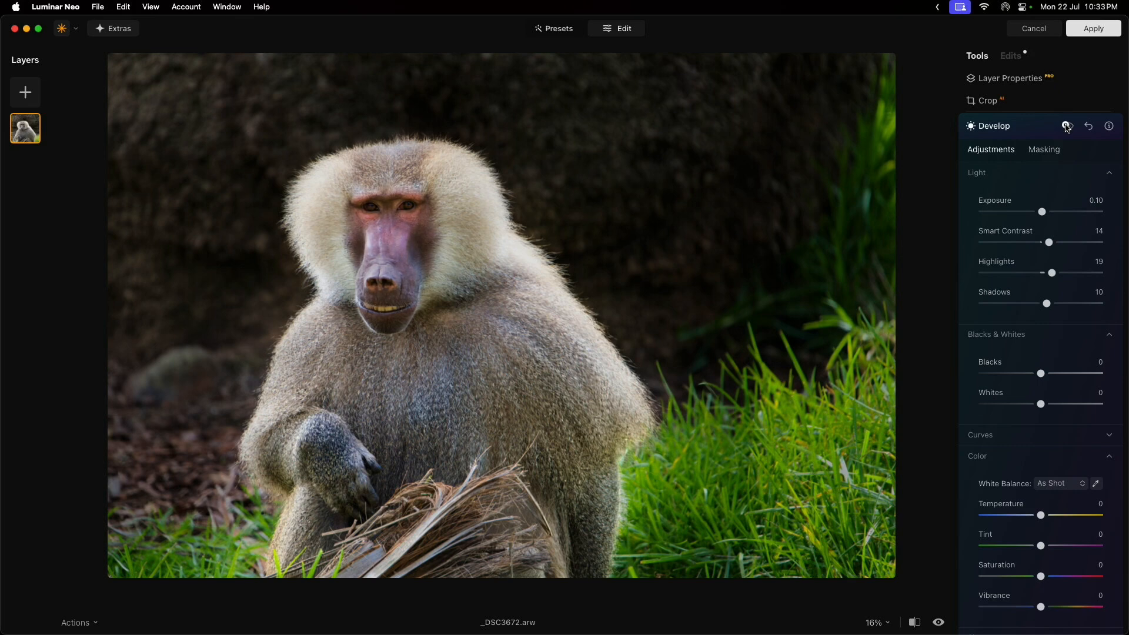
{"action": "left_click", "coordinate": [1067, 128]}
{"action": "left_click", "coordinate": [988, 124]}
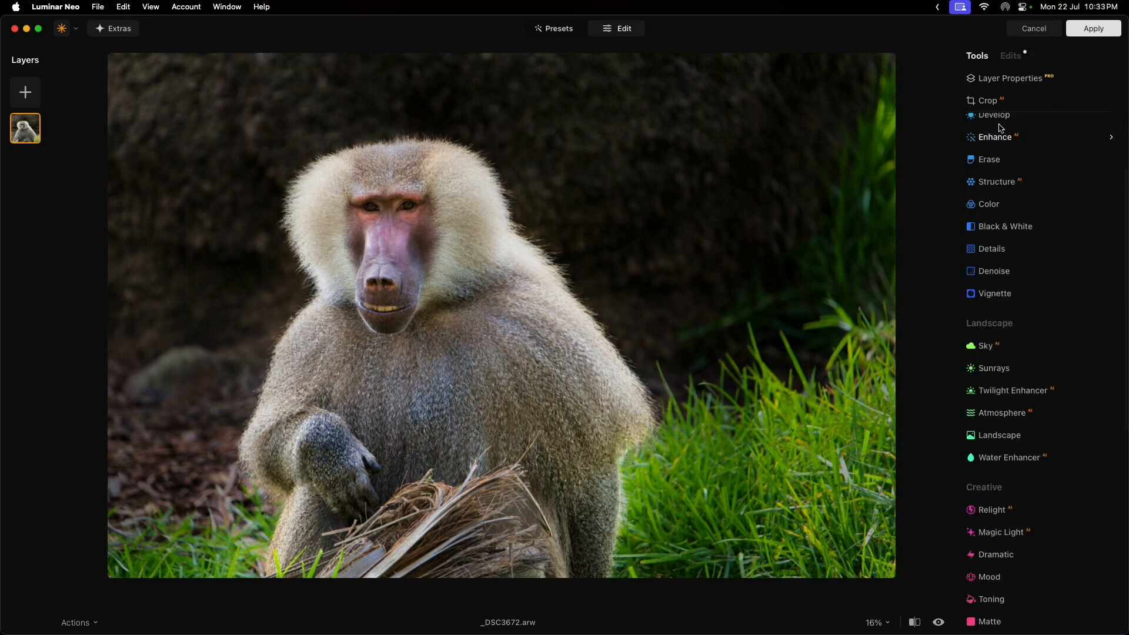
- Start another Develop adjustment and paint a mask over both of the baboon's eyes with a size 28 brush
{"action": "left_click", "coordinate": [1002, 123]}
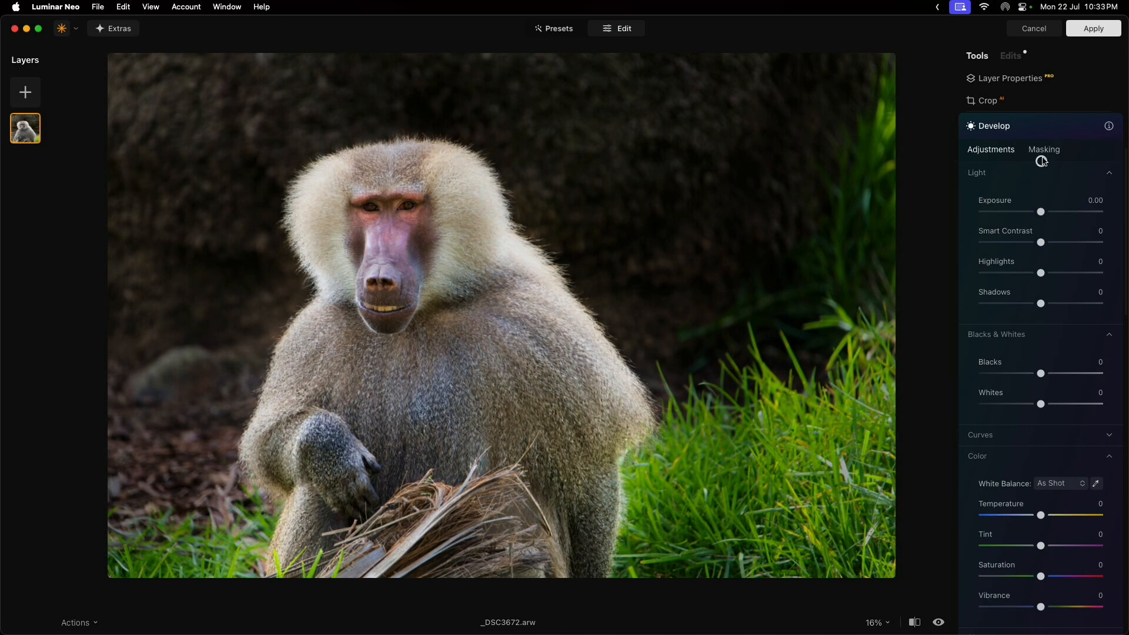
{"action": "left_click", "coordinate": [994, 177]}
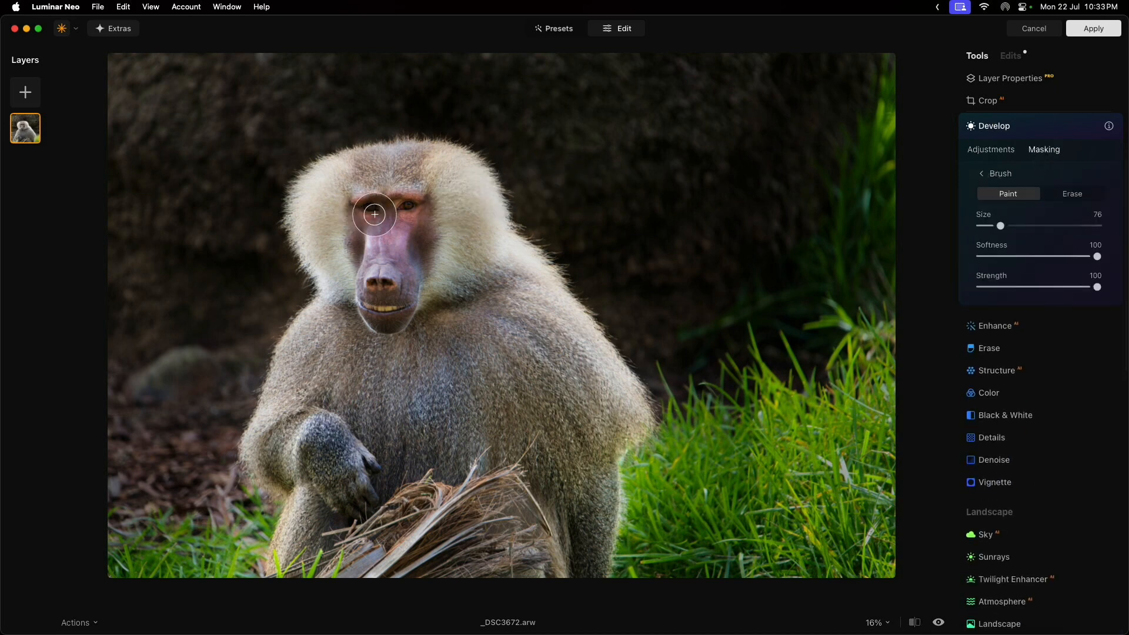
{"action": "scroll", "coordinate": [374, 214], "scroll_direction": "down", "scroll_amount": 5}
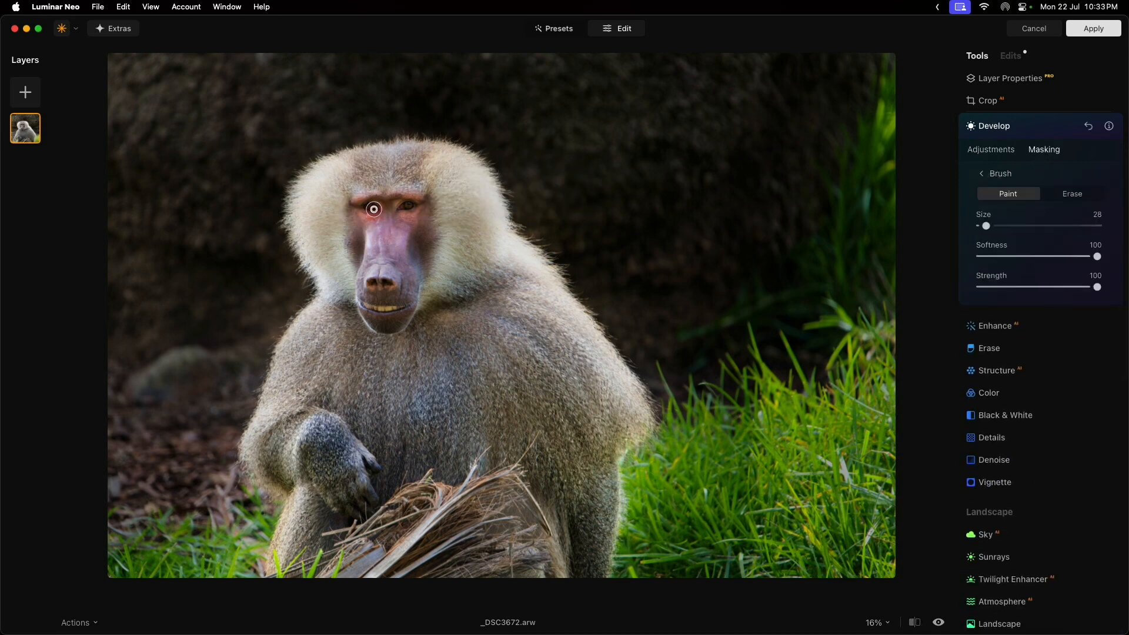
{"action": "left_click_drag", "start_coordinate": [368, 208], "coordinate": [408, 206]}
- Erase the eye mask's spill from the skin below both eyes with a size 28 brush, and return to the Develop adjustments
{"action": "left_click", "coordinate": [1059, 193]}
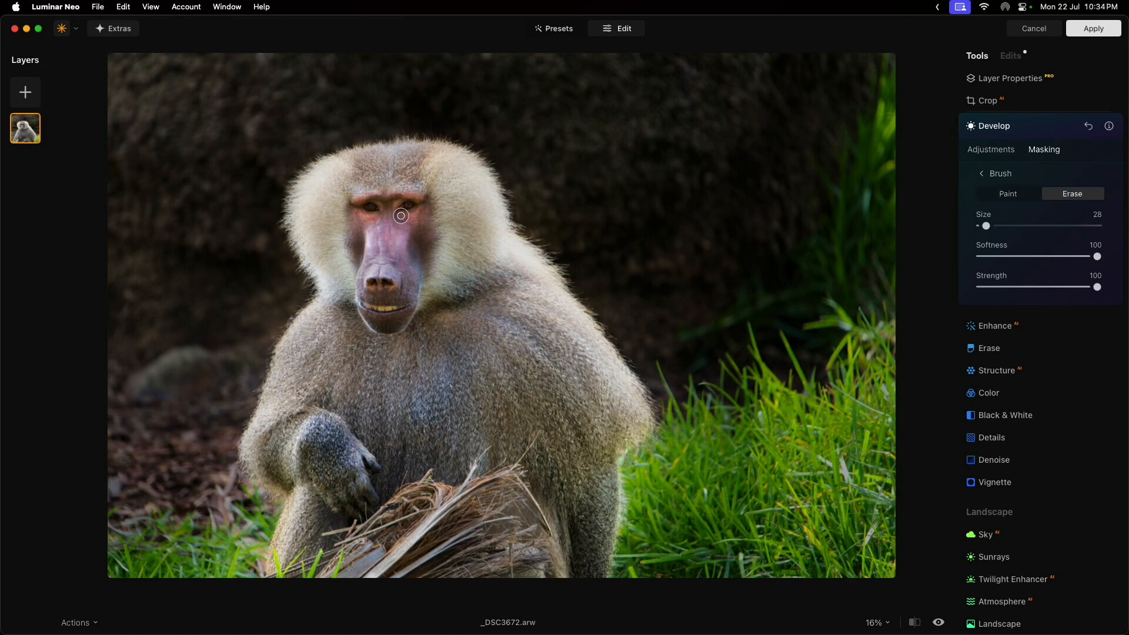
{"action": "mouse_move", "coordinate": [399, 217]}
{"action": "left_mouse_down"}
{"action": "mouse_move", "coordinate": [419, 198]}
{"action": "mouse_move", "coordinate": [394, 209]}
{"action": "mouse_move", "coordinate": [424, 218]}
{"action": "mouse_move", "coordinate": [392, 221]}
{"action": "mouse_move", "coordinate": [354, 214]}
{"action": "mouse_move", "coordinate": [360, 197]}
{"action": "mouse_move", "coordinate": [383, 197]}
{"action": "mouse_move", "coordinate": [386, 214]}
{"action": "mouse_move", "coordinate": [356, 219]}
{"action": "left_mouse_up"}
{"action": "left_click", "coordinate": [981, 153]}
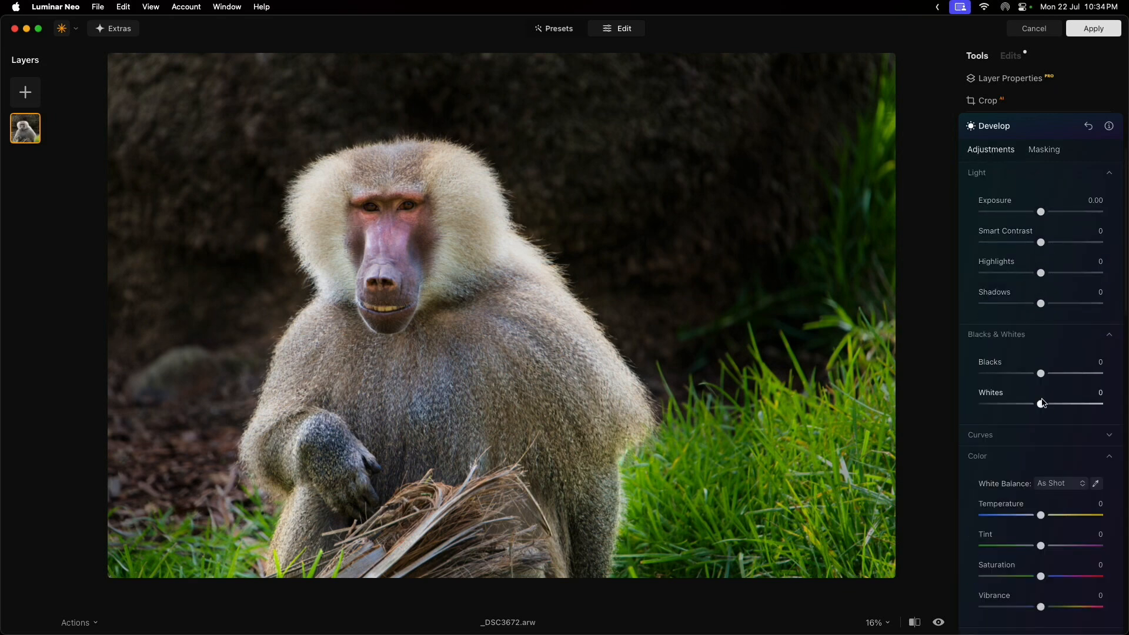
- Set the eyes' Whites to 34 and temporarily raise their Exposure to 5.00 to reveal how far the mask reaches
{"action": "mouse_move", "coordinate": [1042, 405]}
{"action": "left_mouse_down"}
{"action": "mouse_move", "coordinate": [1083, 405]}
{"action": "mouse_move", "coordinate": [1063, 406]}
{"action": "left_mouse_up"}
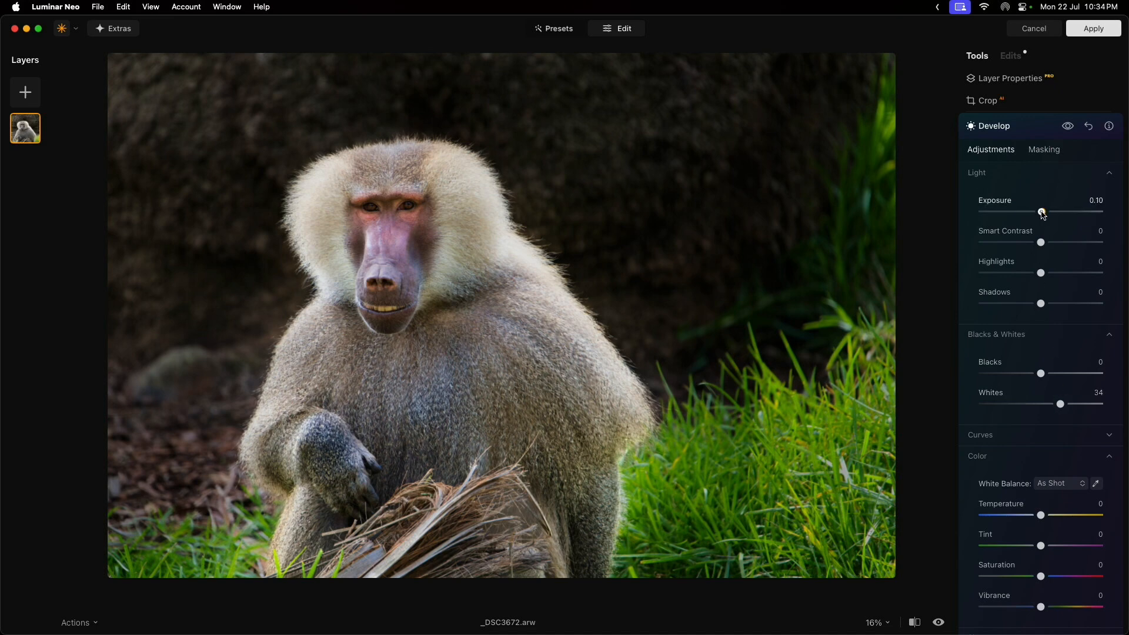
{"action": "left_click_drag", "start_coordinate": [1042, 213], "coordinate": [1098, 211]}
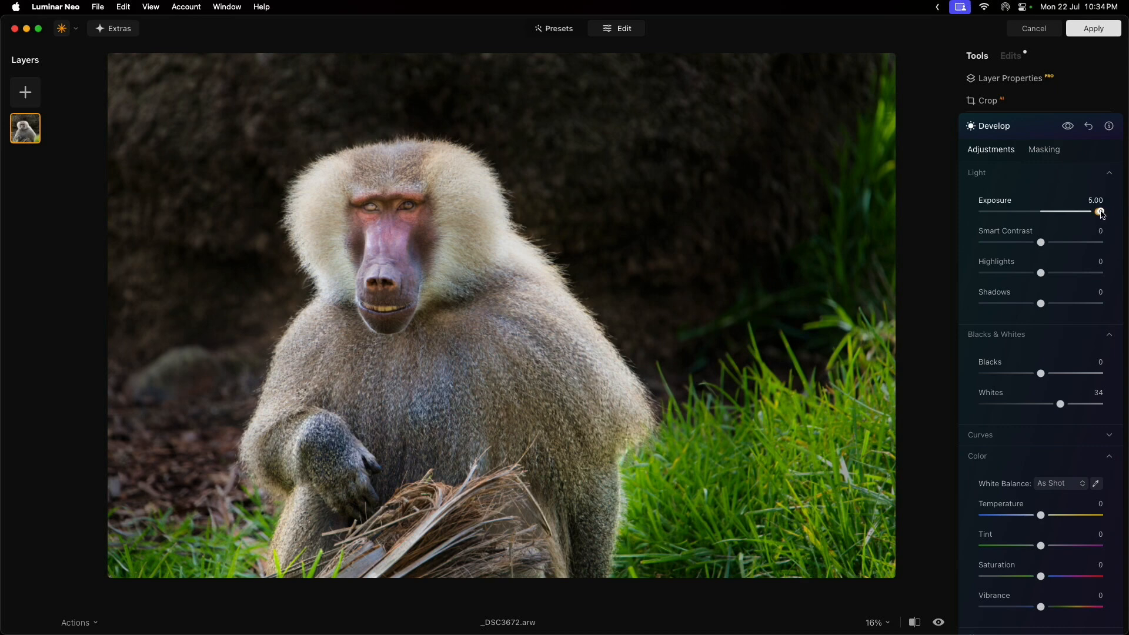
{"action": "left_click_drag", "start_coordinate": [1100, 212], "coordinate": [1092, 212]}
- Touch up the eye mask with a size 10 paint brush, and set the eyes' Exposure to 0.52
{"action": "left_click", "coordinate": [1034, 149]}
{"action": "left_click", "coordinate": [1007, 194]}
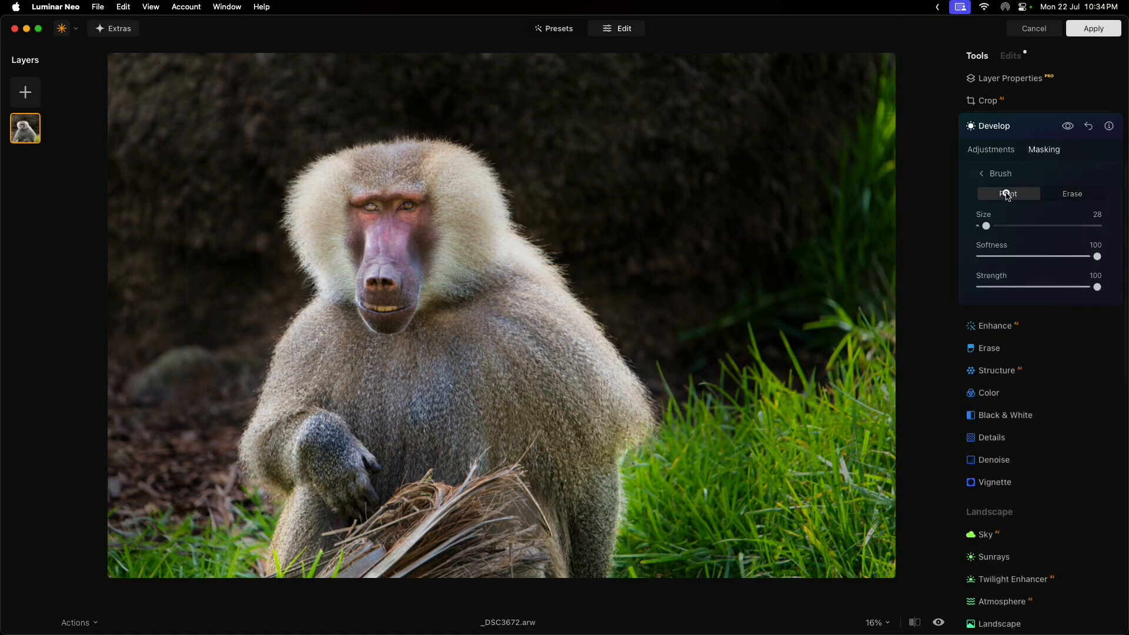
{"action": "key", "text": "bracketleft"}
{"action": "left_click", "coordinate": [991, 149]}
{"action": "left_click_drag", "start_coordinate": [1091, 214], "coordinate": [1047, 216]}
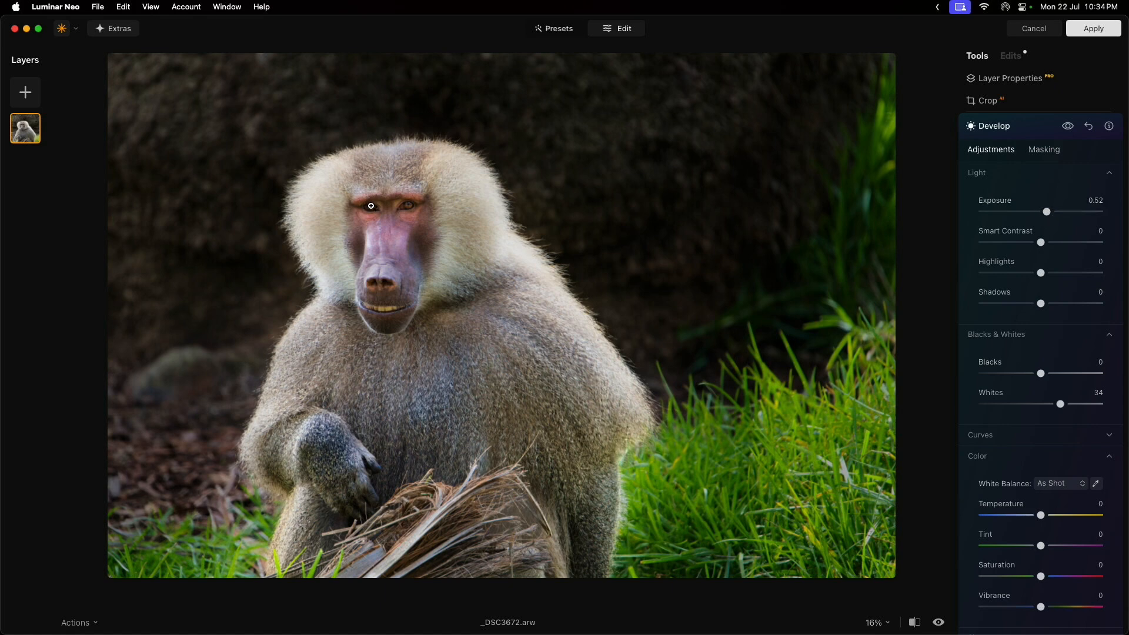
- Check the eye mask once more, fine-tune the eyes' Exposure, and close the Develop tool
{"action": "left_click", "coordinate": [1038, 150]}
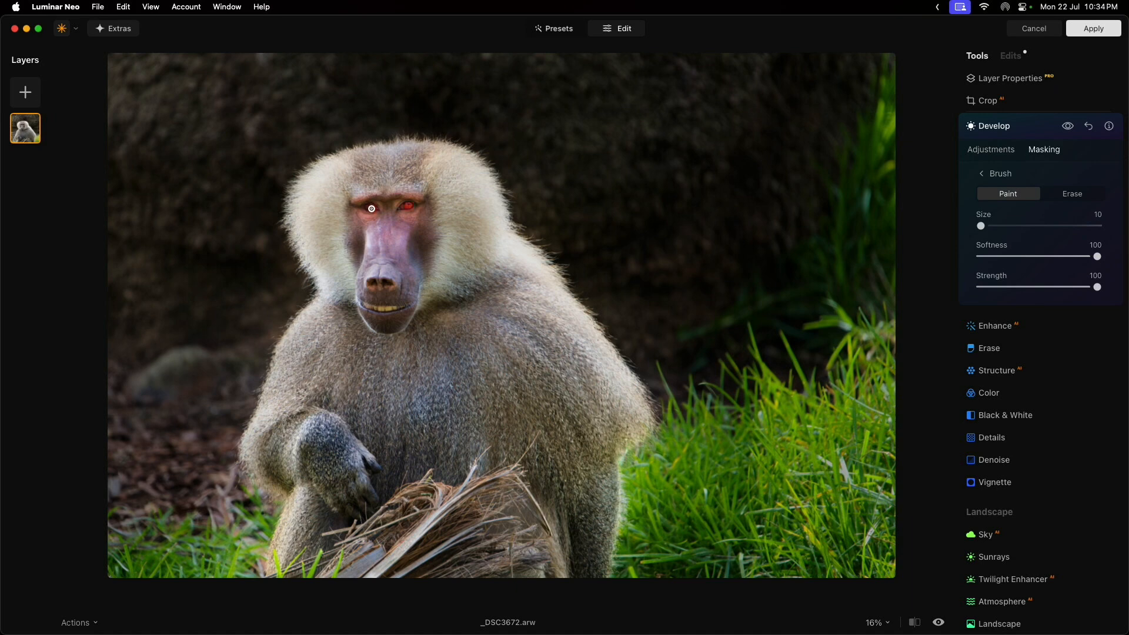
{"action": "left_click", "coordinate": [1064, 127]}
{"action": "left_click", "coordinate": [993, 151]}
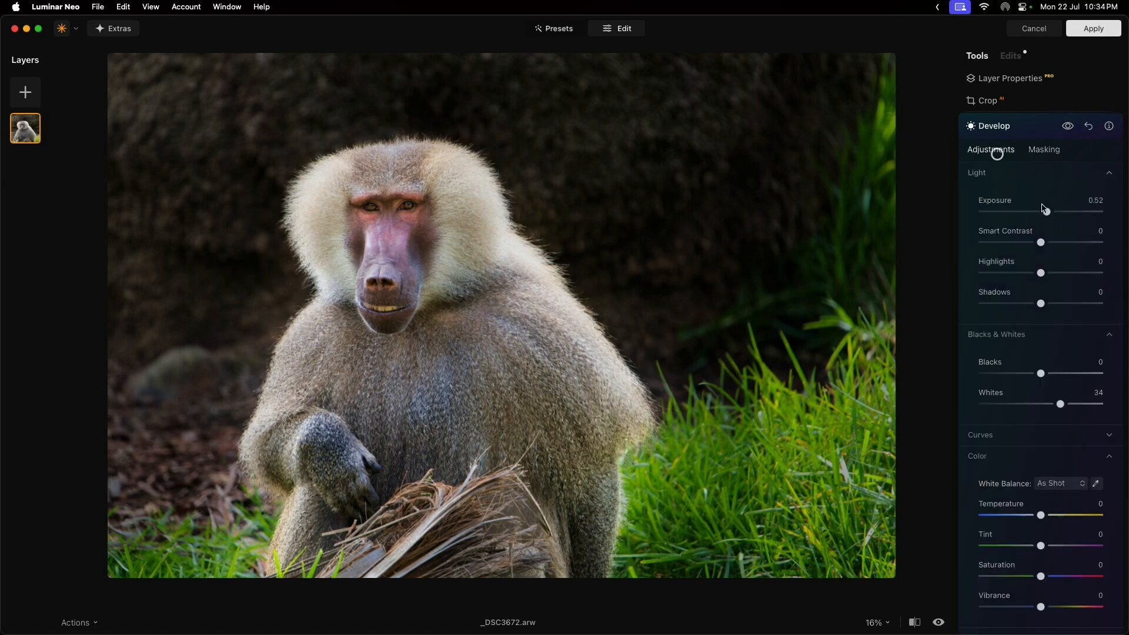
{"action": "left_click_drag", "start_coordinate": [1050, 217], "coordinate": [1049, 216]}
{"action": "left_click", "coordinate": [1021, 128]}
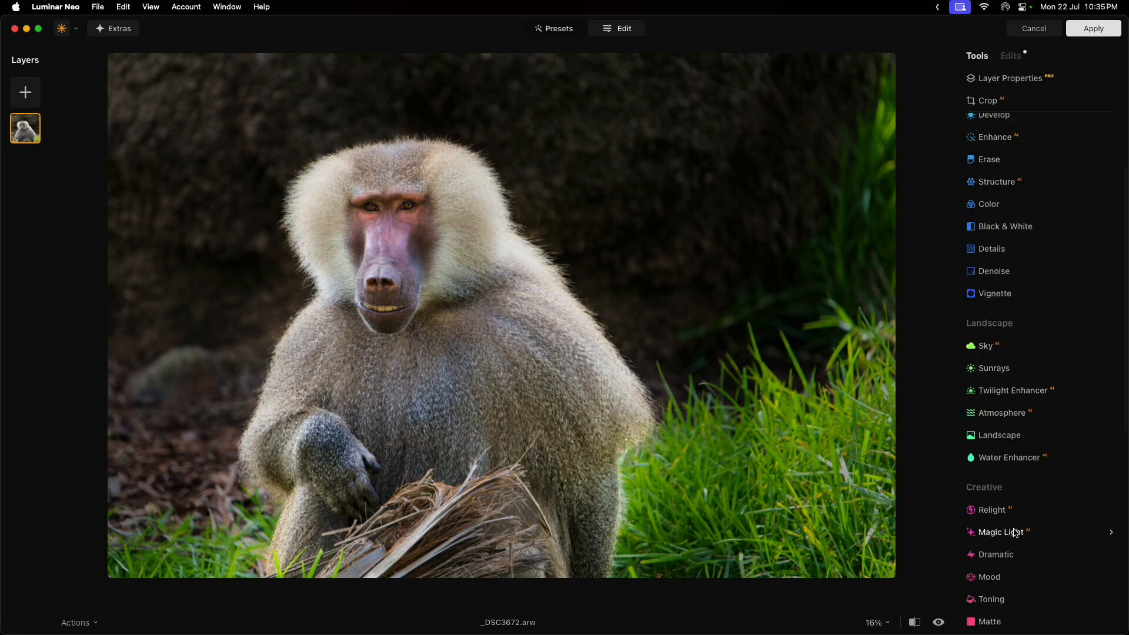
- Add a vignette centred on the baboon's upper chest with Amount -60, and close the Vignette tool
{"action": "left_click", "coordinate": [1013, 294]}
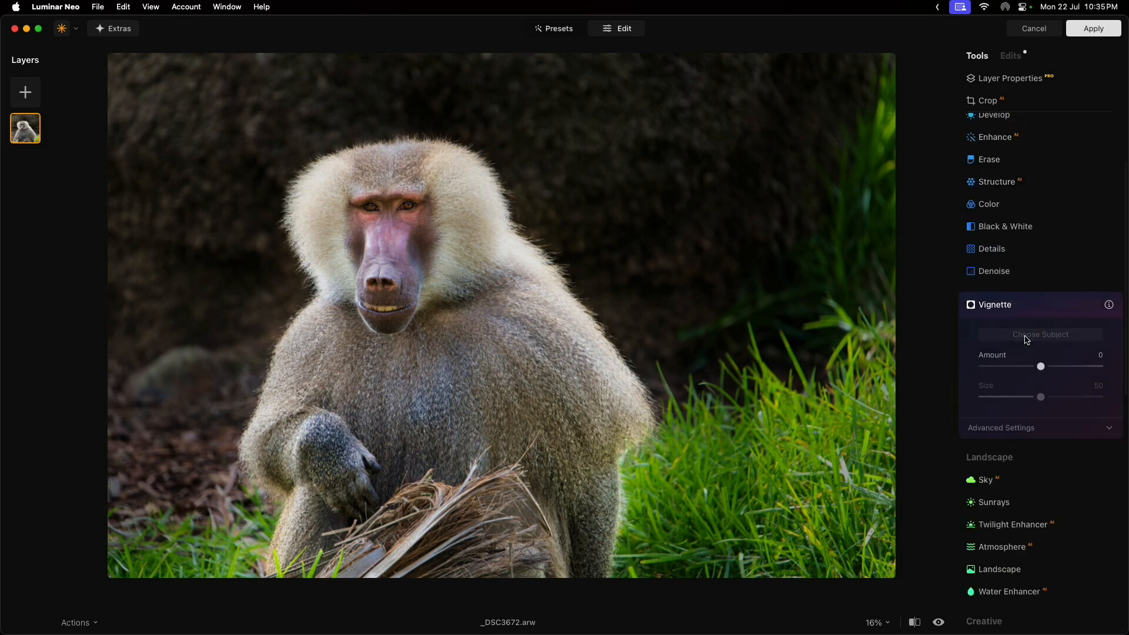
{"action": "left_click", "coordinate": [424, 354]}
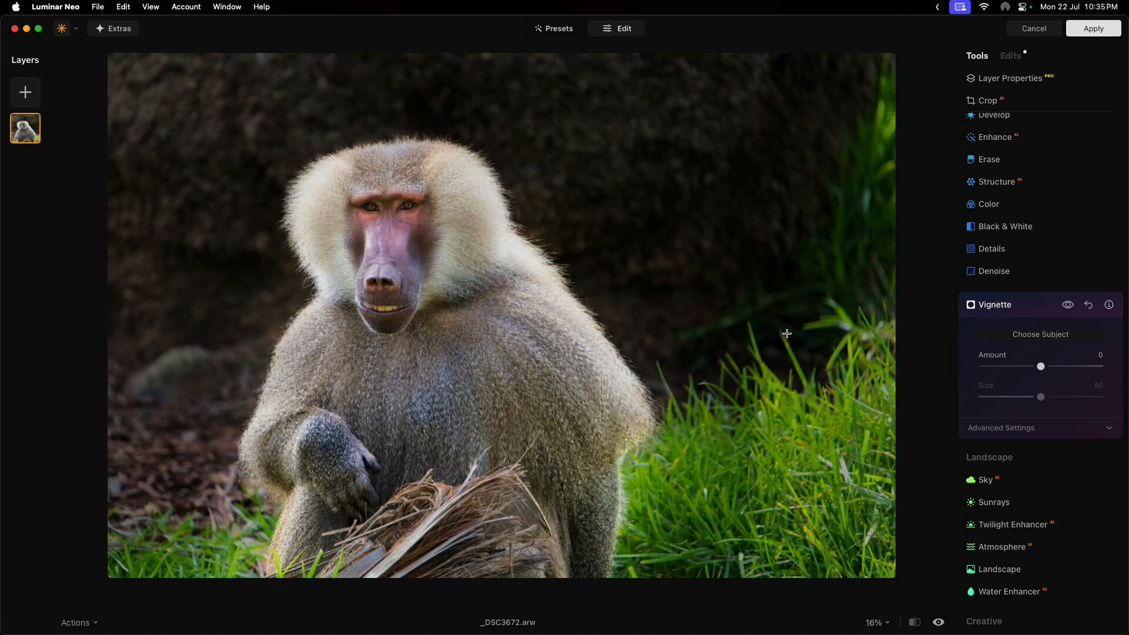
{"action": "left_click_drag", "start_coordinate": [1044, 369], "coordinate": [1008, 374]}
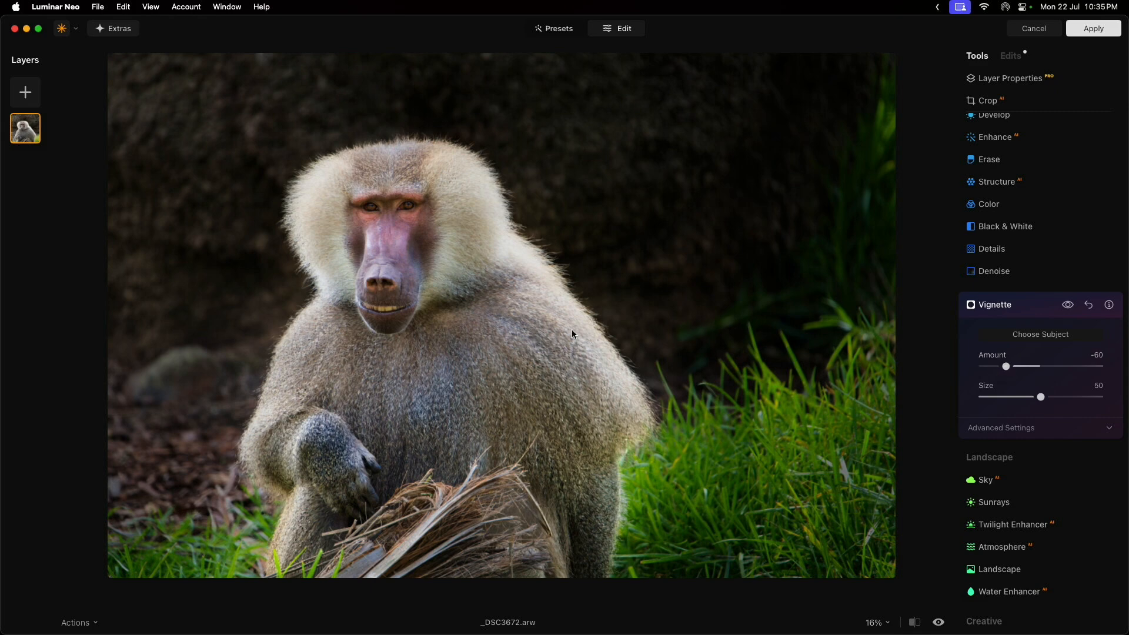
{"action": "left_click", "coordinate": [1022, 305]}
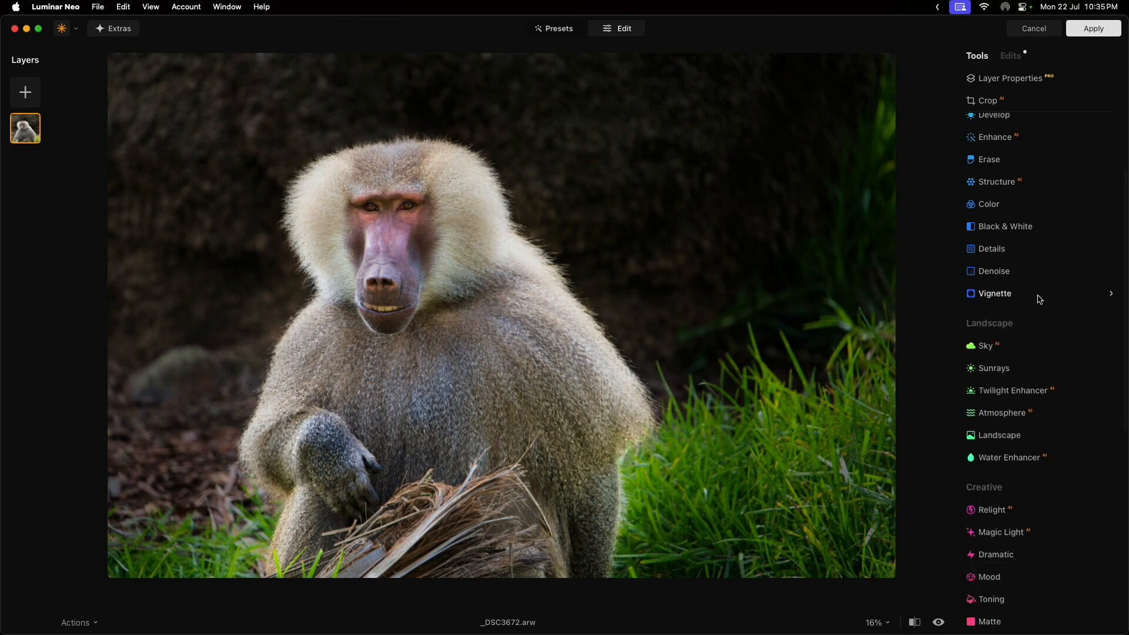
- Relight the photo with Brightness Near 27, Brightness Far -21 and Depth 21
{"action": "left_click", "coordinate": [1003, 510]}
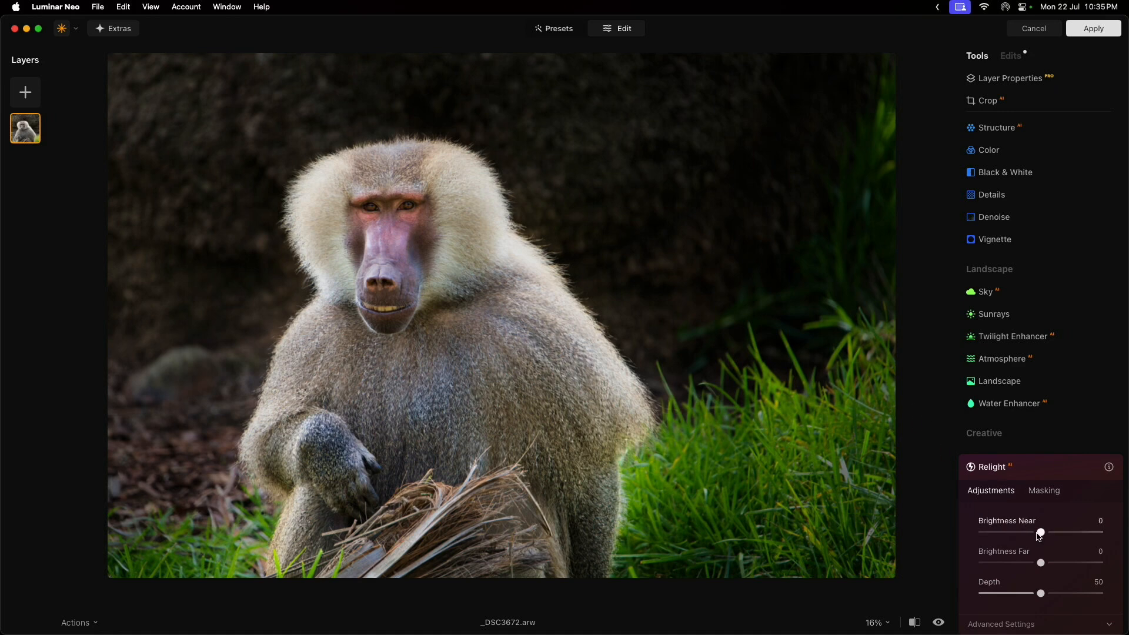
{"action": "left_click_drag", "start_coordinate": [1041, 535], "coordinate": [1058, 536]}
{"action": "left_click_drag", "start_coordinate": [1042, 566], "coordinate": [1031, 570]}
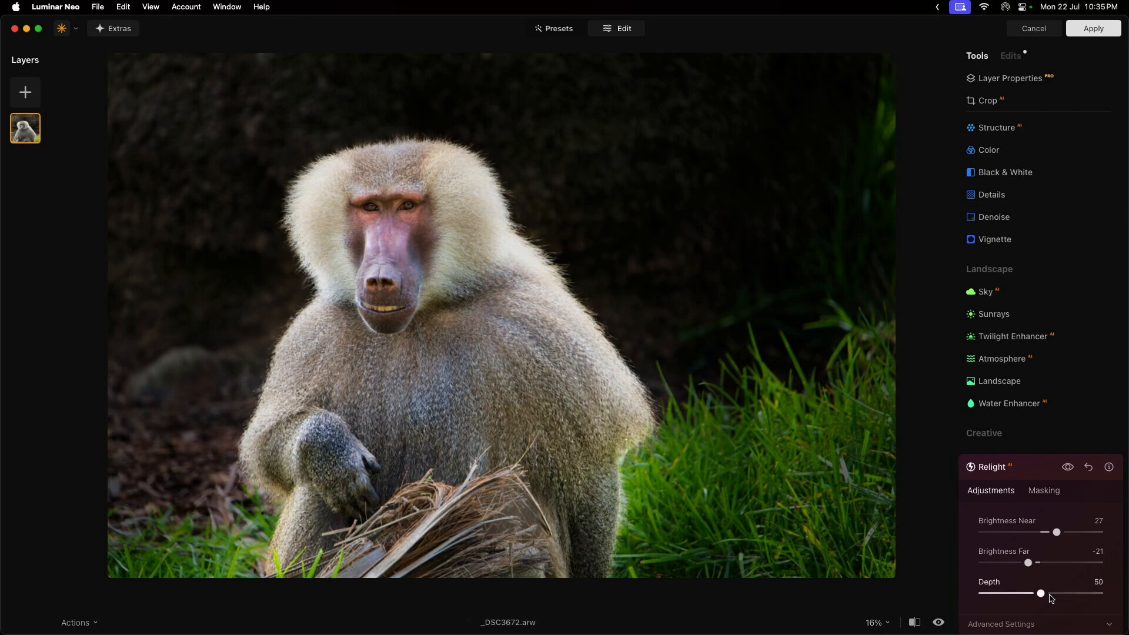
{"action": "left_click_drag", "start_coordinate": [1042, 595], "coordinate": [986, 595]}
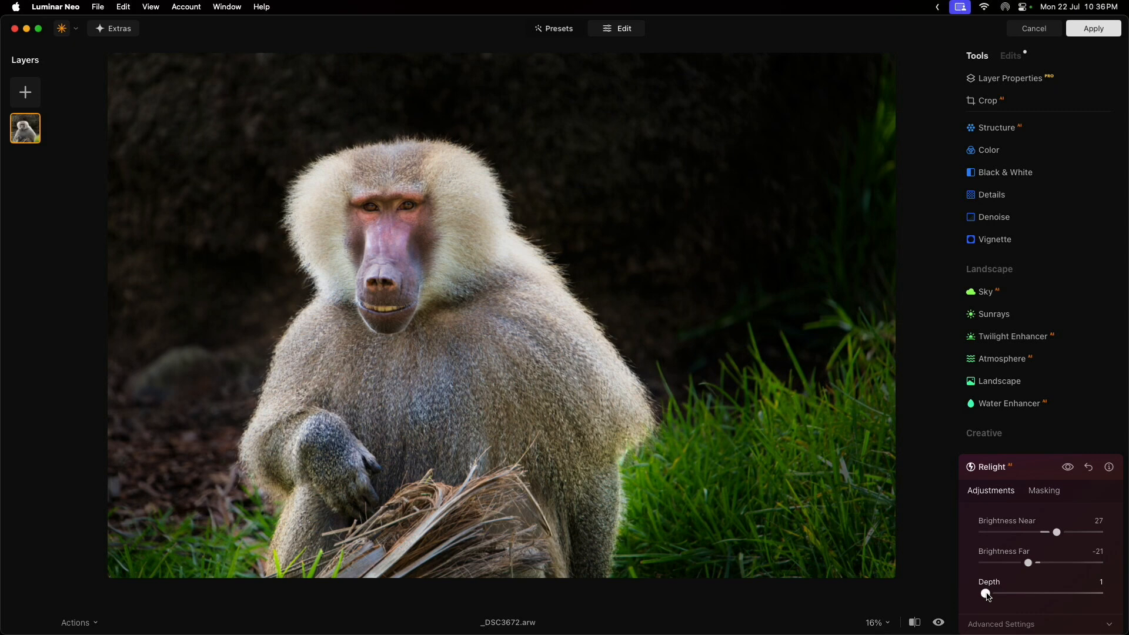
{"action": "mouse_move", "coordinate": [988, 595]}
{"action": "left_mouse_down"}
{"action": "mouse_move", "coordinate": [1117, 591]}
{"action": "mouse_move", "coordinate": [1010, 595]}
{"action": "left_mouse_up"}
- Switch the Relight effect off and on repeatedly to compare the photo with and without it
{"action": "left_click", "coordinate": [1068, 467]}
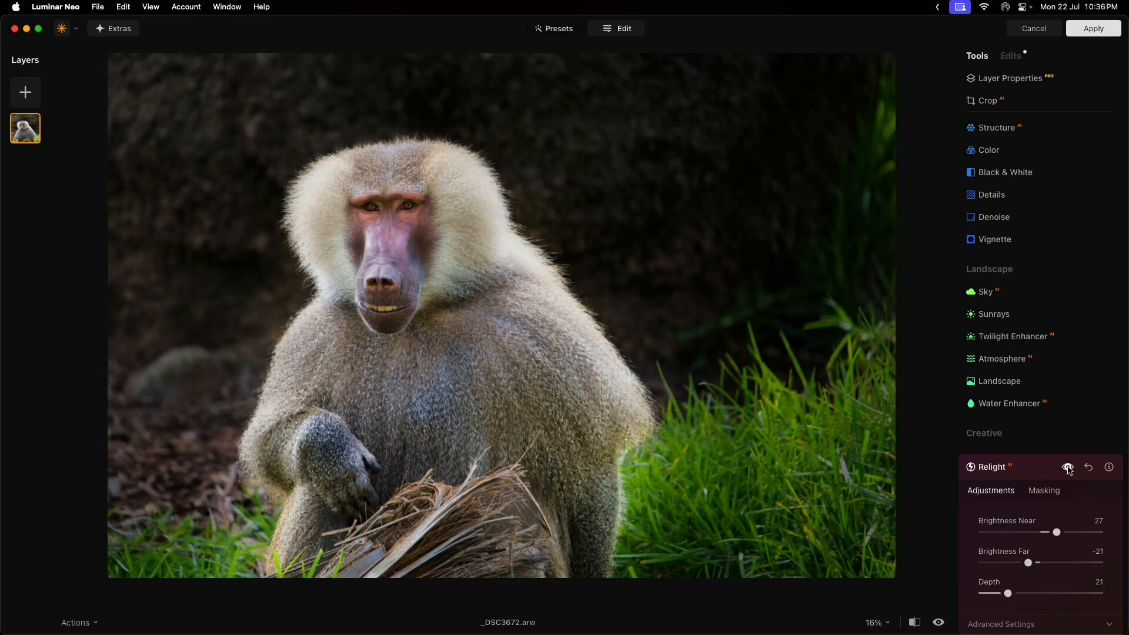
{"action": "left_click", "coordinate": [1068, 467]}
{"action": "left_click", "coordinate": [1067, 467]}
{"action": "left_click", "coordinate": [1067, 467]}
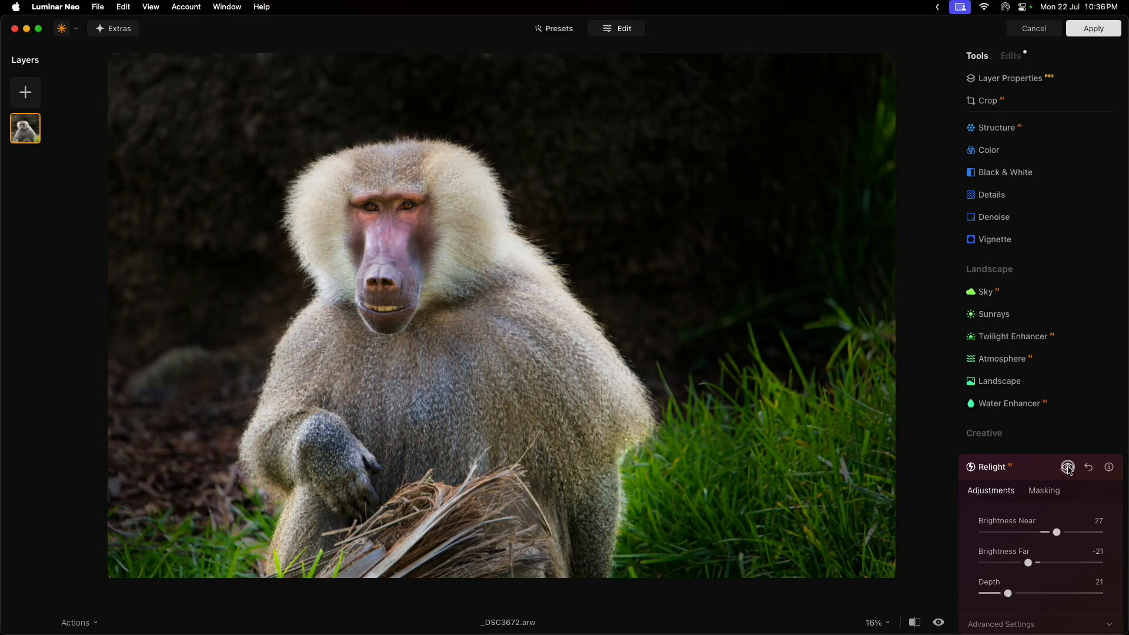
{"action": "left_click", "coordinate": [1068, 467]}
{"action": "left_click", "coordinate": [1067, 467]}
- Use Dodge & Burn to darken the foliage along the photo's right edge and the grass below with a size 52 brush
{"action": "scroll", "coordinate": [1052, 331], "scroll_direction": "down", "scroll_amount": 10}
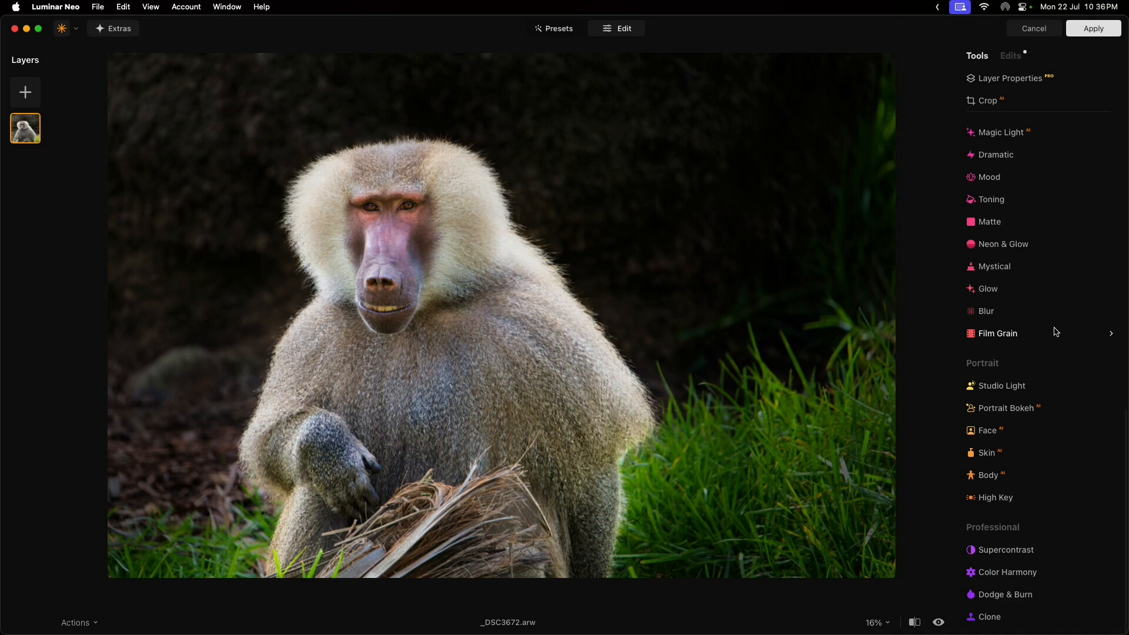
{"action": "left_click", "coordinate": [1017, 593]}
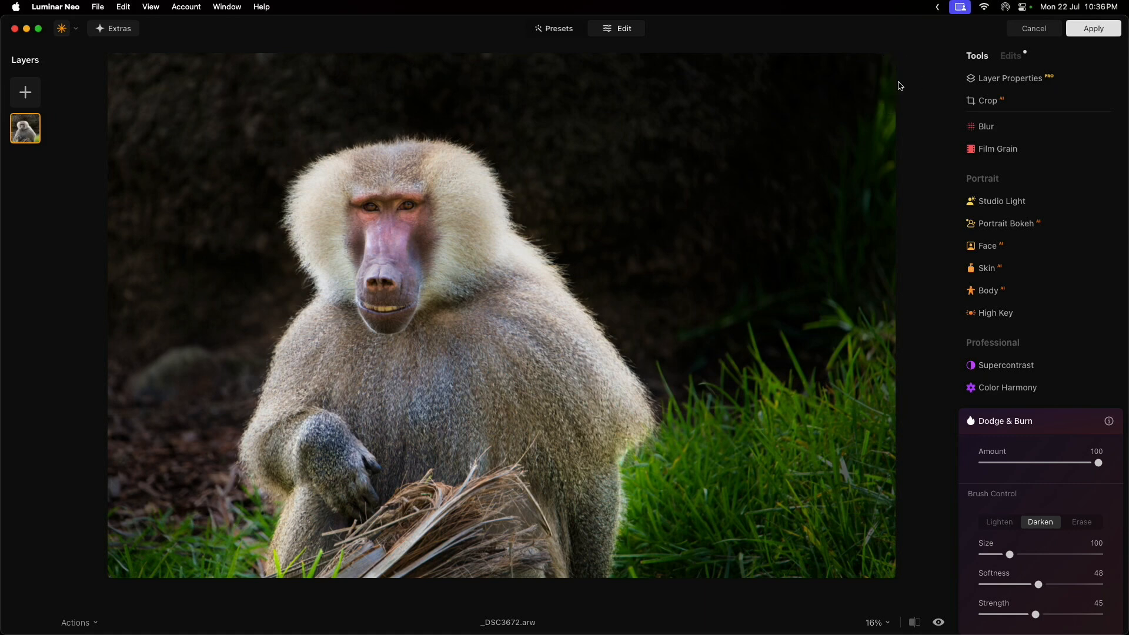
{"action": "key", "text": "bracketleft"}
{"action": "key", "text": "bracketleft"}
{"action": "key", "text": "bracketleft"}
{"action": "key", "text": "bracketleft"}
{"action": "left_click_drag", "start_coordinate": [894, 67], "coordinate": [883, 159]}
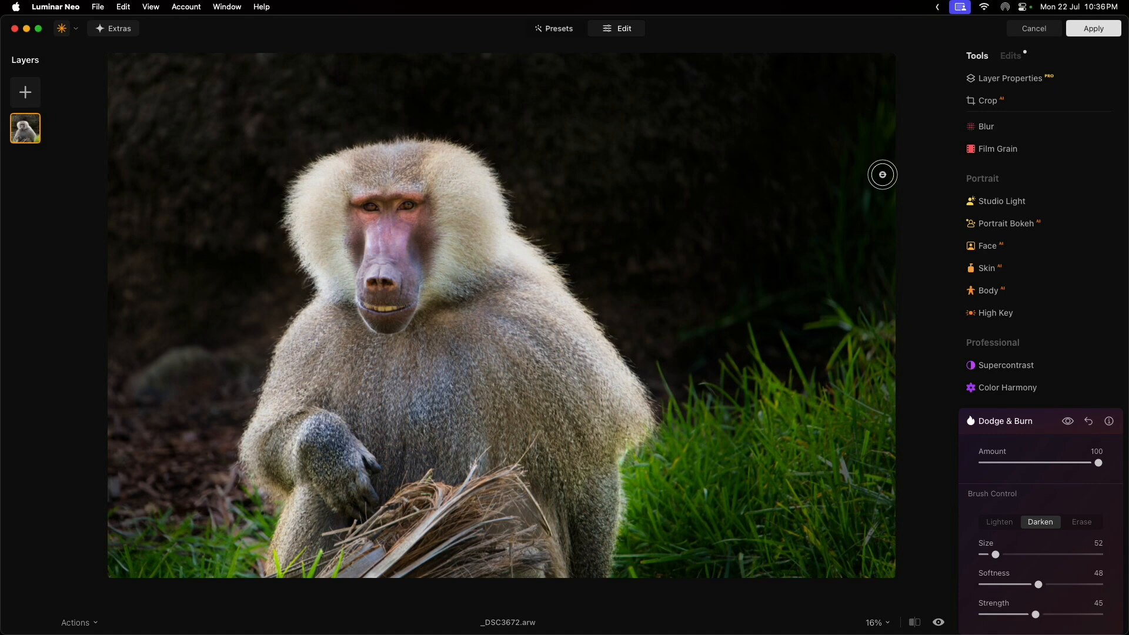
{"action": "mouse_move", "coordinate": [769, 352]}
{"action": "left_mouse_down"}
{"action": "mouse_move", "coordinate": [780, 414]}
{"action": "mouse_move", "coordinate": [775, 393]}
{"action": "mouse_move", "coordinate": [745, 470]}
{"action": "mouse_move", "coordinate": [752, 526]}
{"action": "mouse_move", "coordinate": [777, 412]}
{"action": "mouse_move", "coordinate": [816, 577]}
{"action": "mouse_move", "coordinate": [848, 405]}
{"action": "mouse_move", "coordinate": [857, 464]}
{"action": "left_mouse_up"}
- Enlarge the Darken brush to size 172 and darken the grass in the photo's lower right area
{"action": "key", "text": "bracketright"}
{"action": "key", "text": "bracketright"}
{"action": "key", "text": "bracketright"}
{"action": "key", "text": "bracketright"}
{"action": "key", "text": "bracketright"}
{"action": "key", "text": "bracketright"}
{"action": "mouse_move", "coordinate": [862, 506]}
{"action": "left_mouse_down"}
{"action": "mouse_move", "coordinate": [870, 566]}
{"action": "mouse_move", "coordinate": [858, 555]}
{"action": "mouse_move", "coordinate": [871, 504]}
{"action": "mouse_move", "coordinate": [869, 393]}
{"action": "mouse_move", "coordinate": [897, 345]}
{"action": "mouse_move", "coordinate": [858, 445]}
{"action": "mouse_move", "coordinate": [734, 449]}
{"action": "mouse_move", "coordinate": [673, 477]}
{"action": "mouse_move", "coordinate": [670, 556]}
{"action": "mouse_move", "coordinate": [931, 543]}
{"action": "mouse_move", "coordinate": [804, 488]}
{"action": "mouse_move", "coordinate": [887, 407]}
{"action": "mouse_move", "coordinate": [869, 318]}
{"action": "mouse_move", "coordinate": [768, 422]}
{"action": "mouse_move", "coordinate": [713, 403]}
{"action": "mouse_move", "coordinate": [696, 537]}
{"action": "left_mouse_up"}
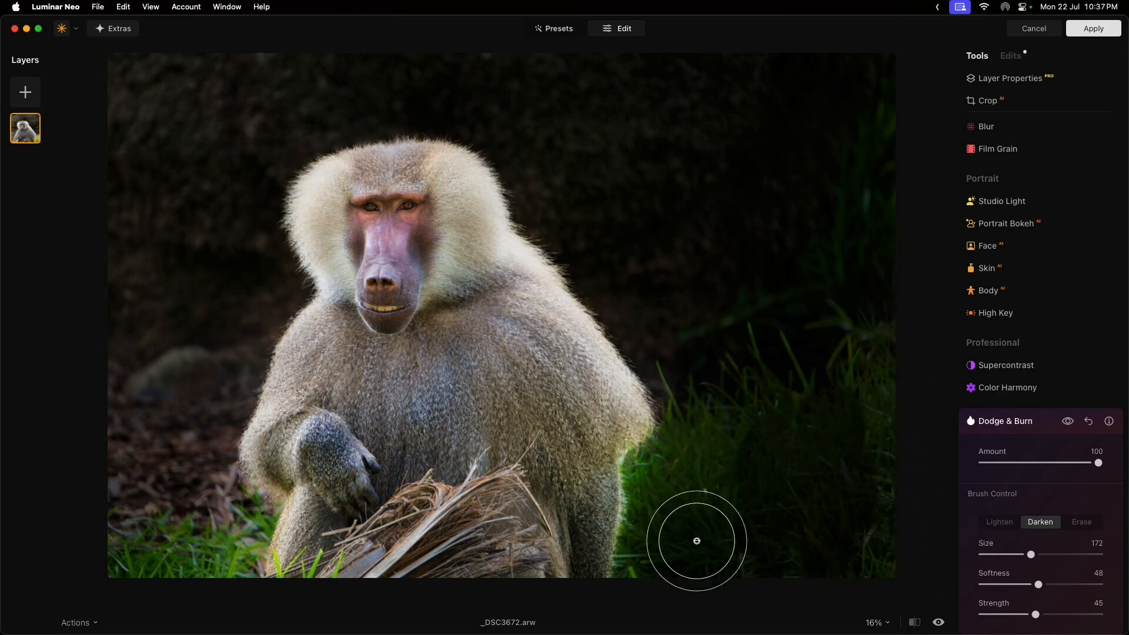
- Reduce the Dodge & Burn Amount to 53, comparing the photo with and without the darkening
{"action": "mouse_move", "coordinate": [1099, 465]}
{"action": "left_mouse_down"}
{"action": "mouse_move", "coordinate": [993, 468]}
{"action": "mouse_move", "coordinate": [1004, 467]}
{"action": "left_mouse_up"}
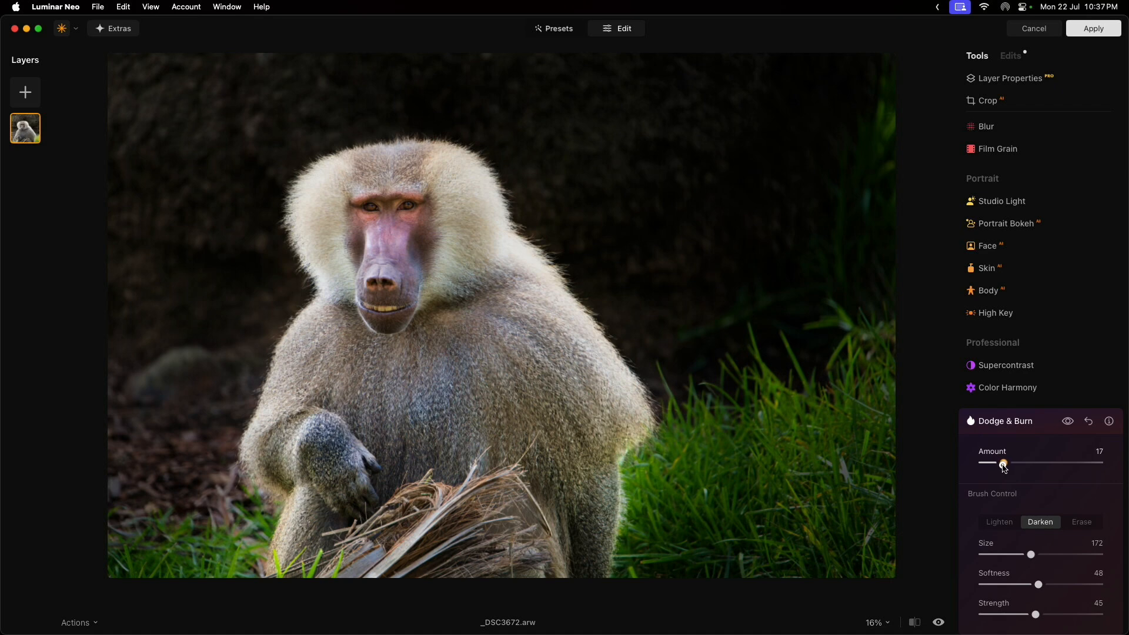
{"action": "left_click", "coordinate": [1068, 422]}
{"action": "left_click_drag", "start_coordinate": [1003, 462], "coordinate": [1045, 463]}
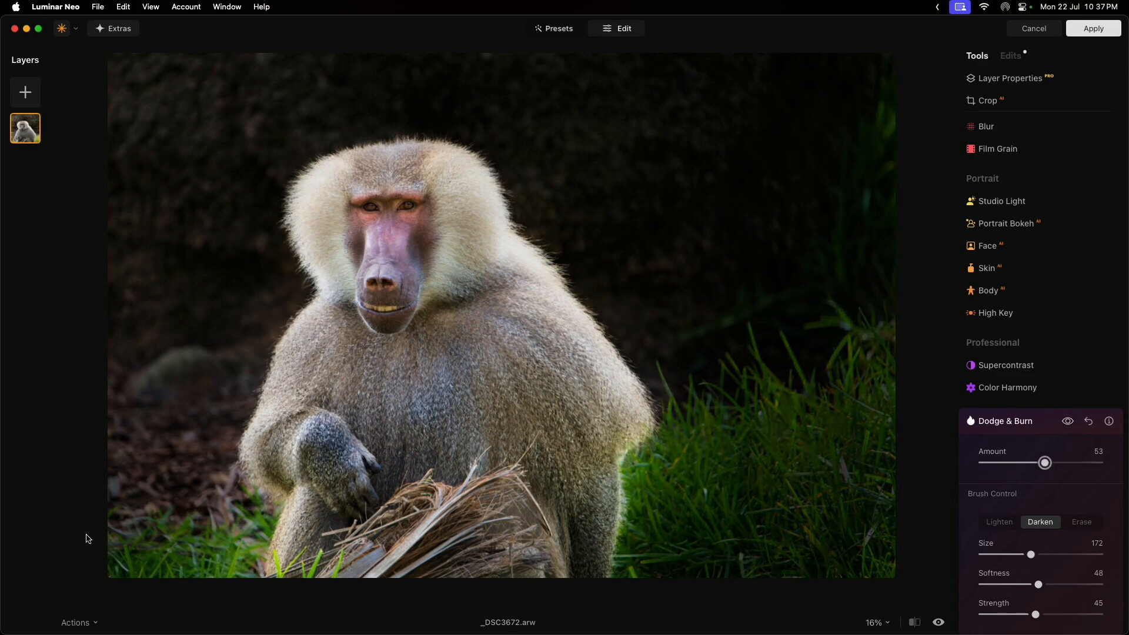
- Darken the ground and rock along the photo's left side with the size 172 brush, and compare the edit with the original
{"action": "mouse_move", "coordinate": [154, 530]}
{"action": "left_mouse_down"}
{"action": "mouse_move", "coordinate": [219, 528]}
{"action": "mouse_move", "coordinate": [229, 540]}
{"action": "mouse_move", "coordinate": [136, 548]}
{"action": "mouse_move", "coordinate": [125, 514]}
{"action": "mouse_move", "coordinate": [179, 521]}
{"action": "mouse_move", "coordinate": [140, 395]}
{"action": "mouse_move", "coordinate": [197, 372]}
{"action": "mouse_move", "coordinate": [116, 386]}
{"action": "mouse_move", "coordinate": [184, 382]}
{"action": "mouse_move", "coordinate": [139, 353]}
{"action": "mouse_move", "coordinate": [120, 233]}
{"action": "mouse_move", "coordinate": [152, 174]}
{"action": "mouse_move", "coordinate": [166, 116]}
{"action": "mouse_move", "coordinate": [155, 102]}
{"action": "mouse_move", "coordinate": [291, 82]}
{"action": "mouse_move", "coordinate": [155, 77]}
{"action": "mouse_move", "coordinate": [166, 230]}
{"action": "left_mouse_up"}
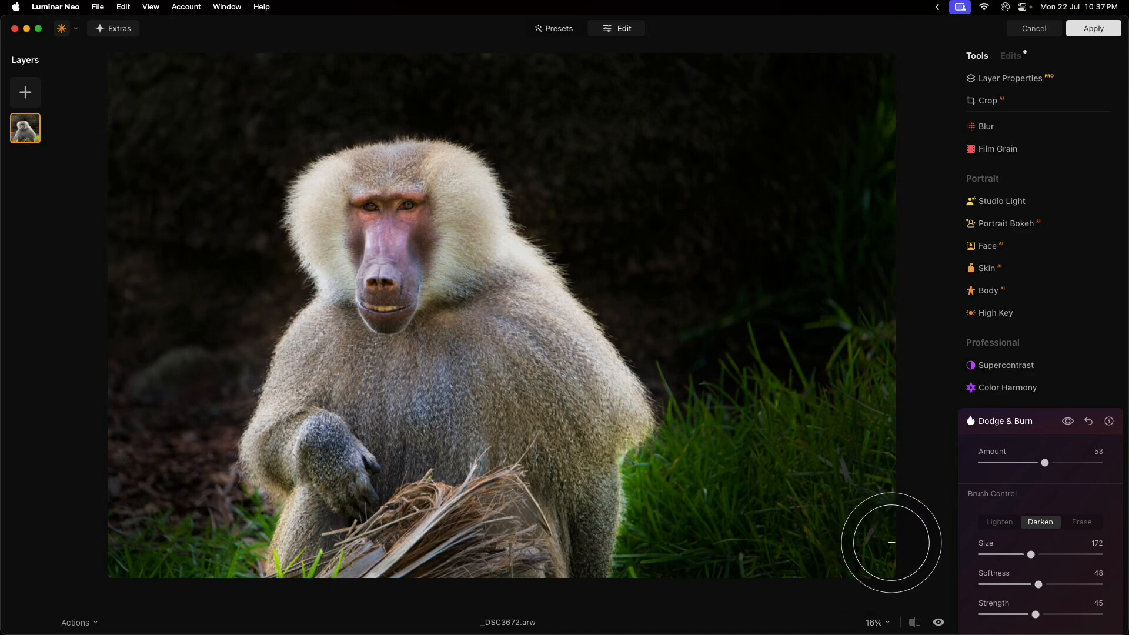
{"action": "left_click", "coordinate": [938, 622]}
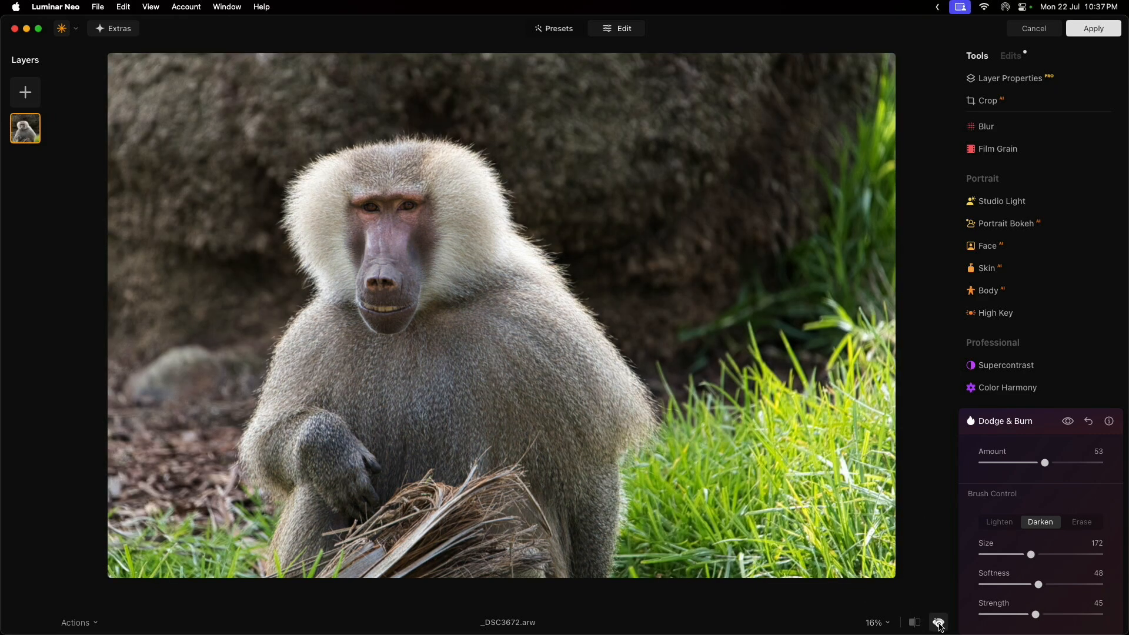
{"action": "left_click", "coordinate": [938, 623]}
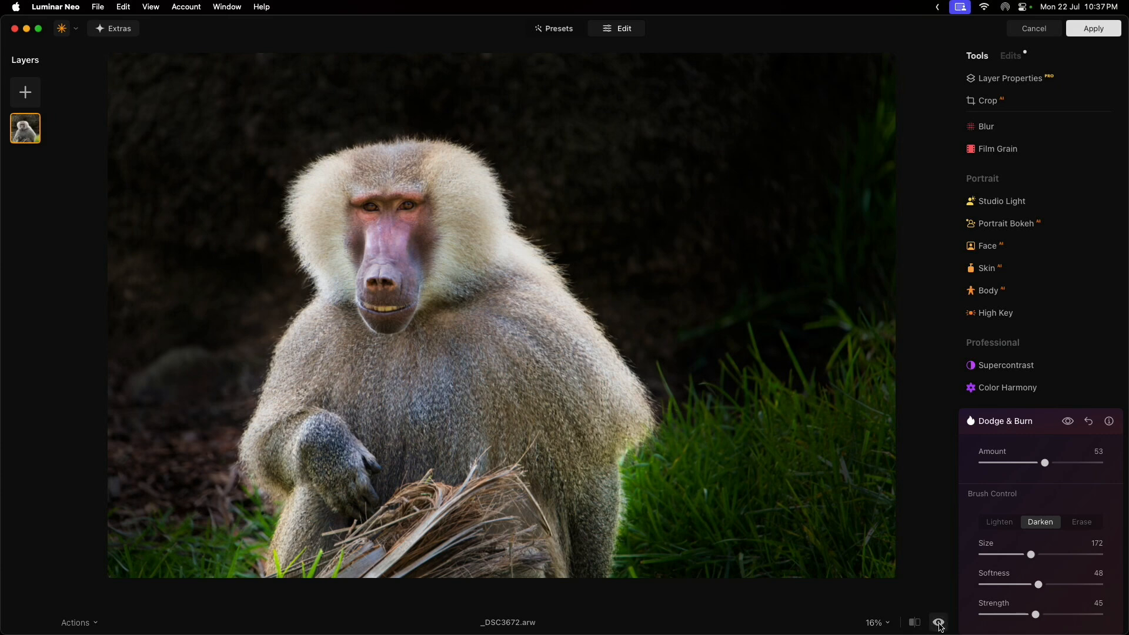